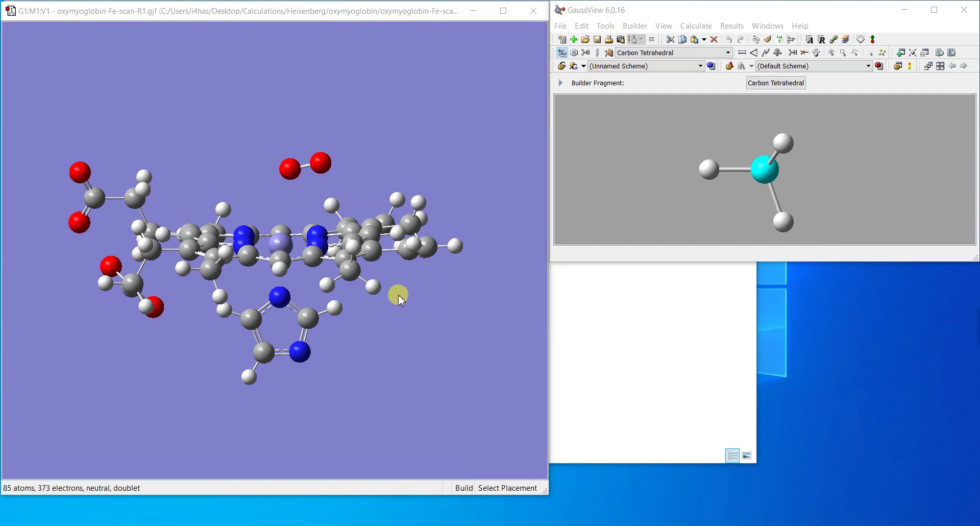
Step: Look over the oxymyoglobin model, then switch to the heme group slide in Photo Viewer
{"action": "scroll", "coordinate": [398, 299], "scroll_direction": "up", "scroll_amount": 1}
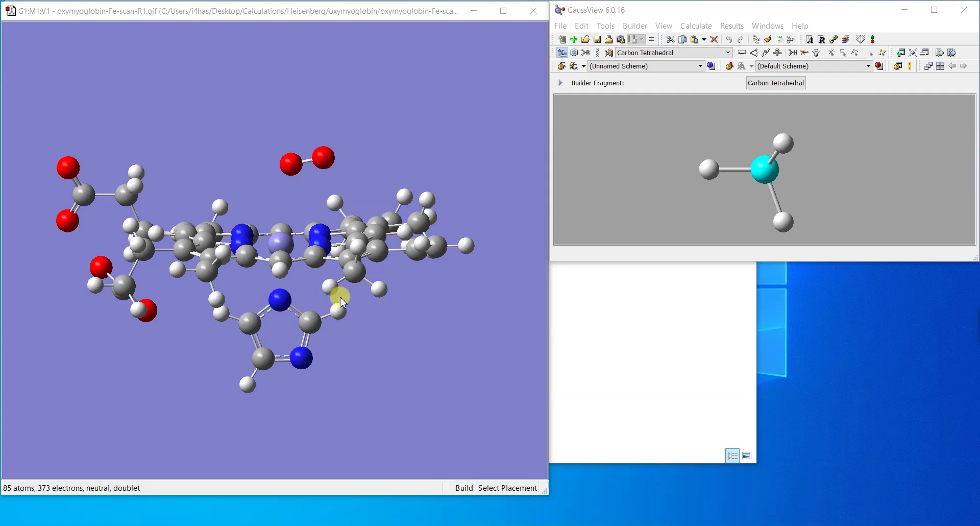
{"action": "mouse_move", "coordinate": [352, 306]}
{"action": "left_mouse_down"}
{"action": "mouse_move", "coordinate": [344, 308]}
{"action": "mouse_move", "coordinate": [350, 300]}
{"action": "left_mouse_up"}
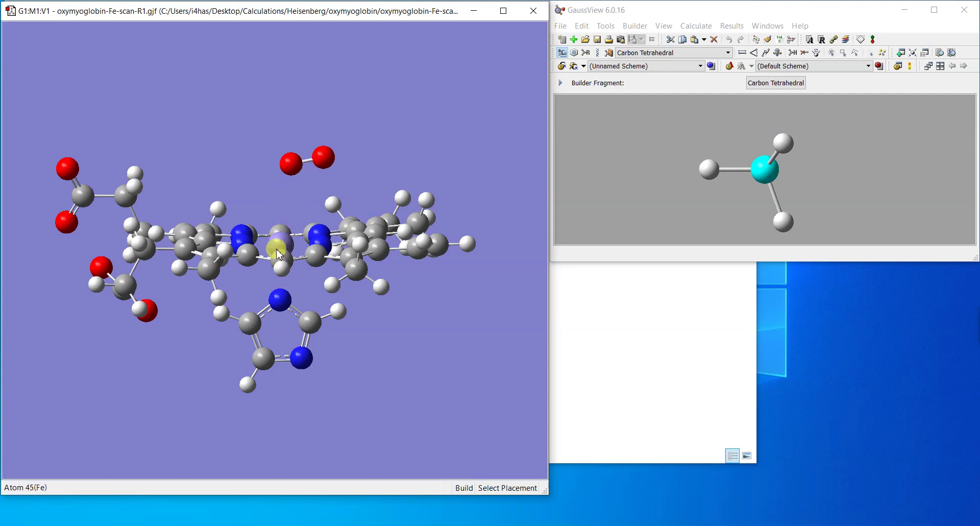
{"action": "mouse_move", "coordinate": [288, 247]}
{"action": "left_mouse_down"}
{"action": "mouse_move", "coordinate": [288, 255]}
{"action": "mouse_move", "coordinate": [290, 230]}
{"action": "left_mouse_up"}
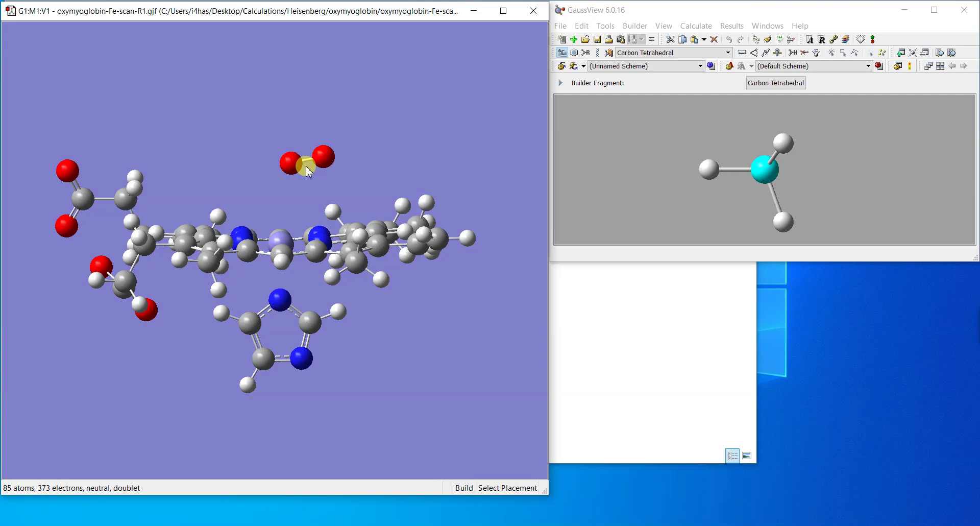
{"action": "scroll", "coordinate": [305, 165], "scroll_direction": "up", "scroll_amount": 2}
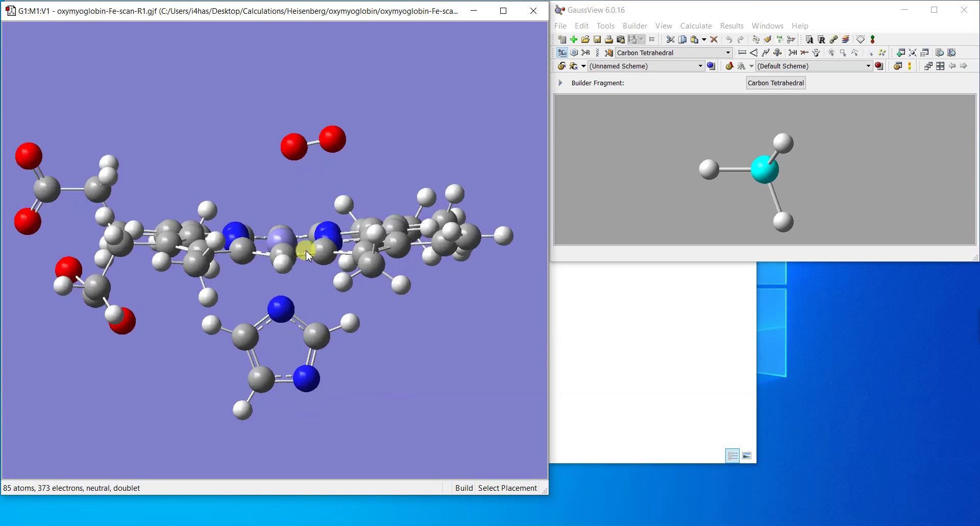
{"action": "scroll", "coordinate": [305, 225], "scroll_direction": "down", "scroll_amount": 1}
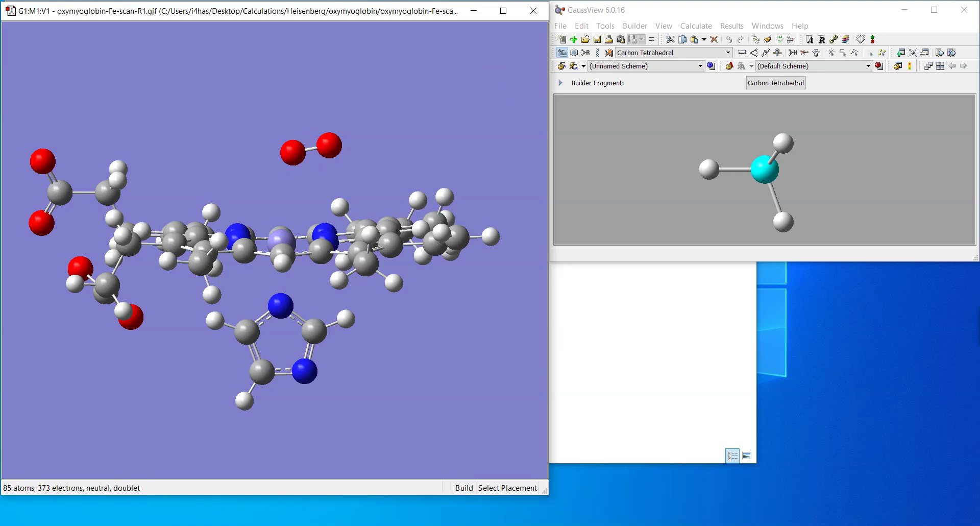
{"action": "left_click", "coordinate": [681, 523]}
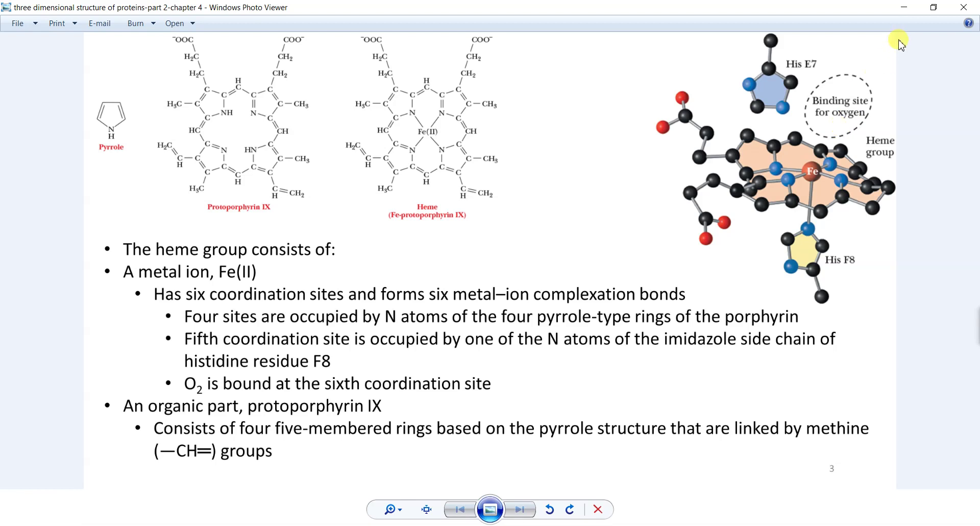
Step: Minimize the heme slide in Photo Viewer to get GaussView back in front
{"action": "left_click", "coordinate": [905, 7]}
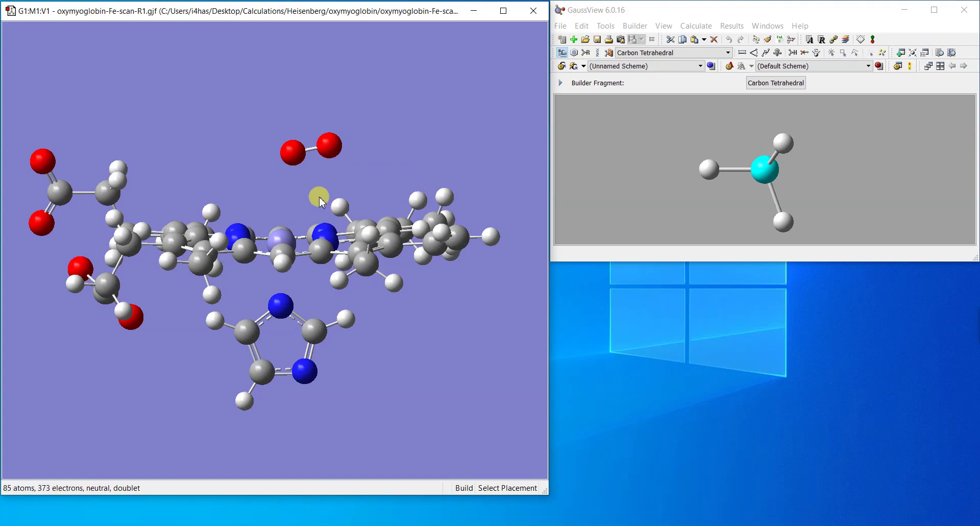
Step: Paste the copied oxymyoglobin model into a new window, close the original, and open the Redundant Coordinate Editor
{"action": "key", "text": "ctrl+c"}
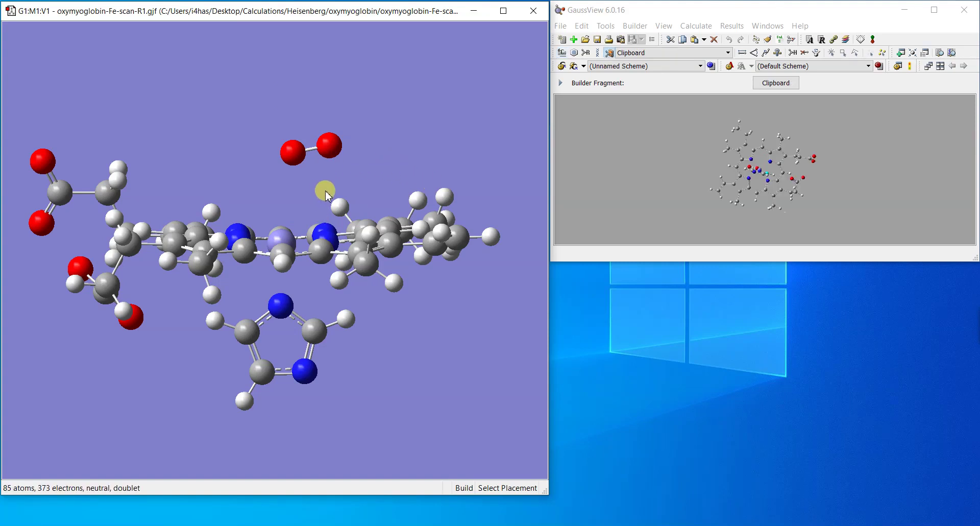
{"action": "left_click", "coordinate": [546, 14]}
{"action": "left_click", "coordinate": [561, 39]}
{"action": "left_click", "coordinate": [561, 37]}
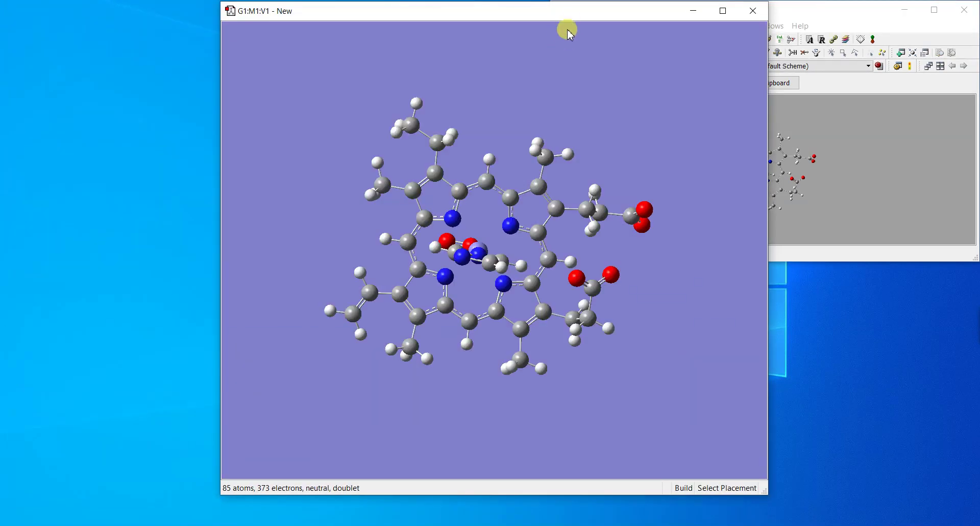
{"action": "left_click_drag", "start_coordinate": [568, 32], "coordinate": [357, 23]}
{"action": "left_click_drag", "start_coordinate": [370, 262], "coordinate": [415, 339]}
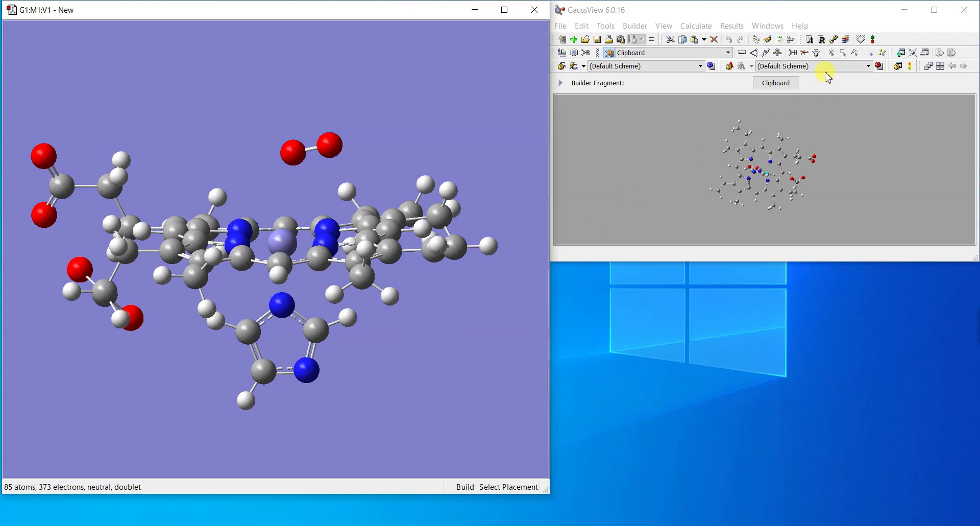
{"action": "left_click", "coordinate": [823, 41]}
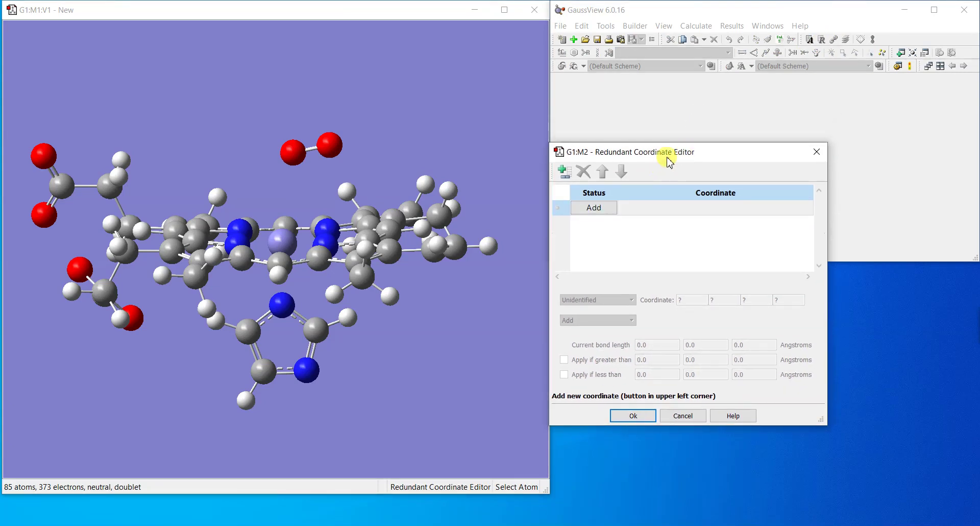
Step: Add an Angle coordinate defined by Fe atom 45 and oxygen atoms 46 and 47
{"action": "left_click", "coordinate": [613, 210]}
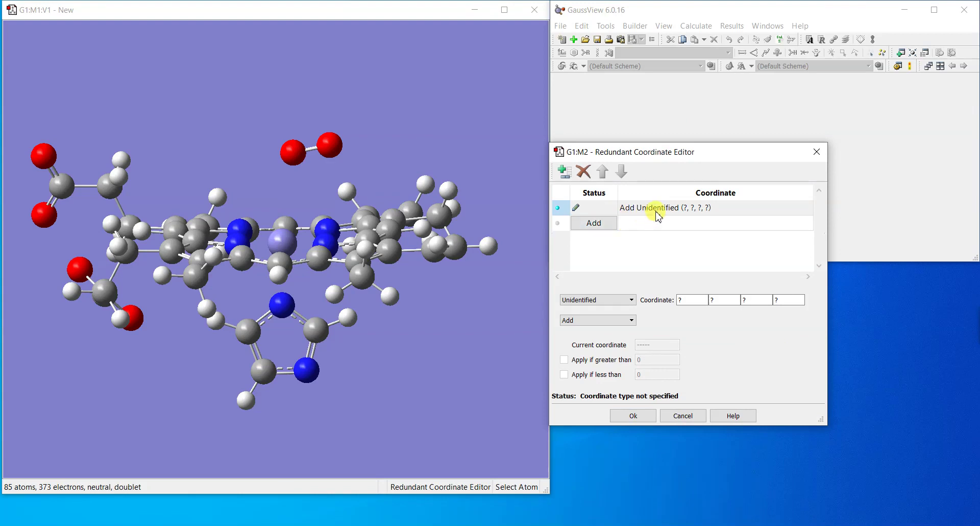
{"action": "left_click", "coordinate": [658, 216]}
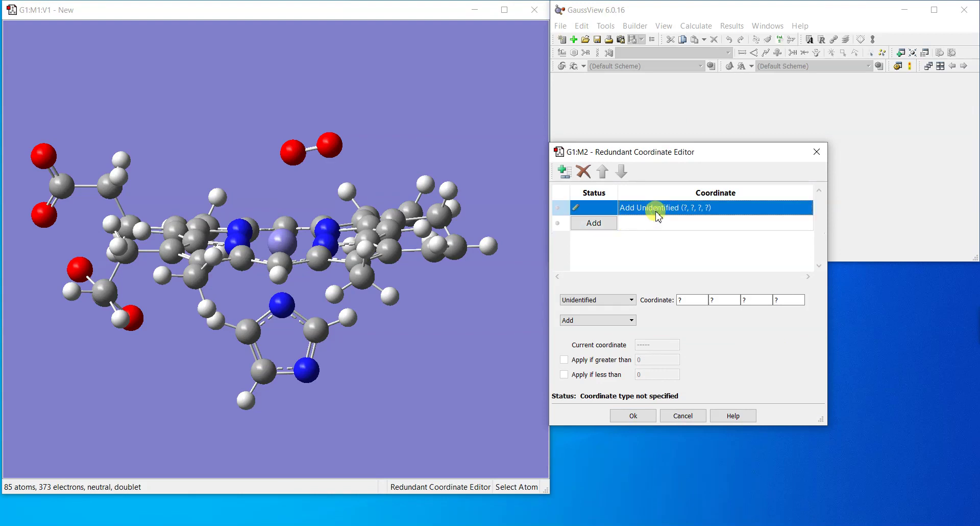
{"action": "left_click", "coordinate": [608, 300]}
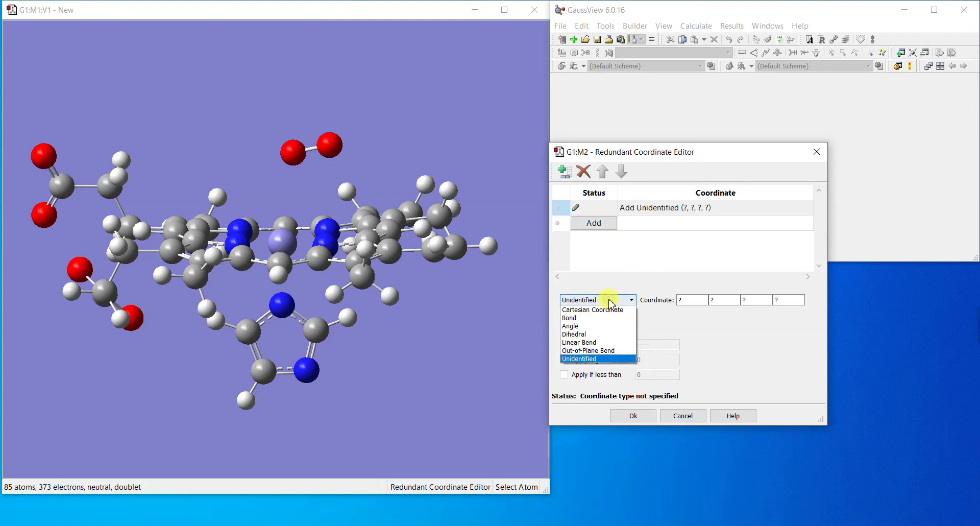
{"action": "left_click", "coordinate": [589, 327]}
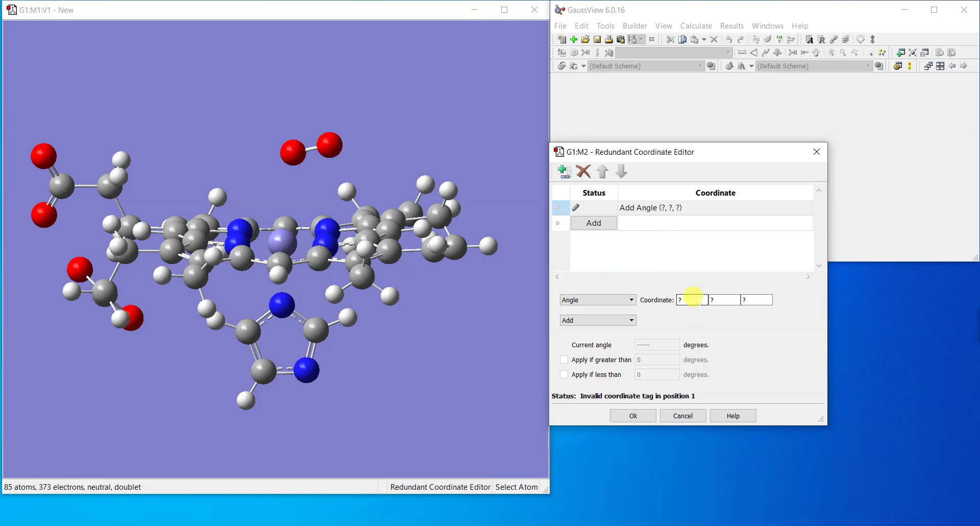
{"action": "left_click", "coordinate": [286, 241]}
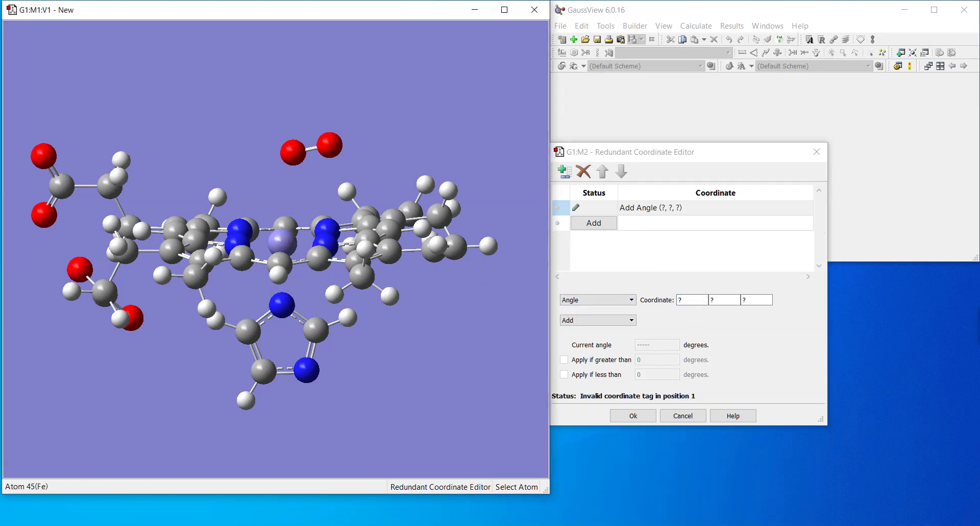
{"action": "left_click", "coordinate": [282, 242]}
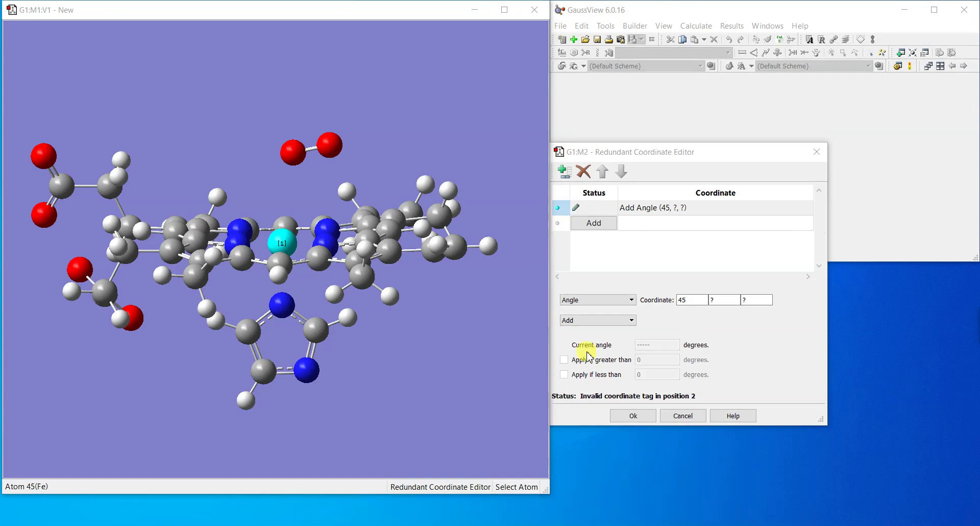
{"action": "left_click", "coordinate": [293, 157]}
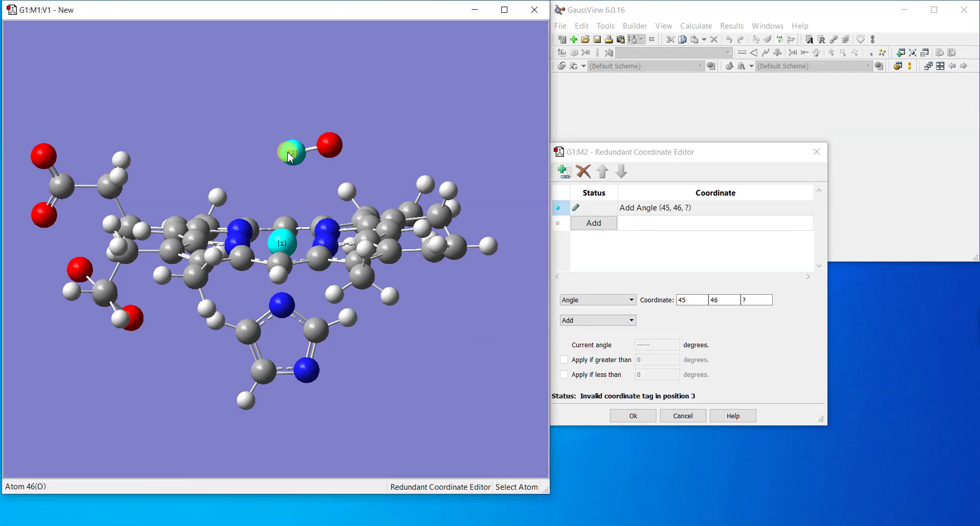
{"action": "left_click", "coordinate": [323, 149]}
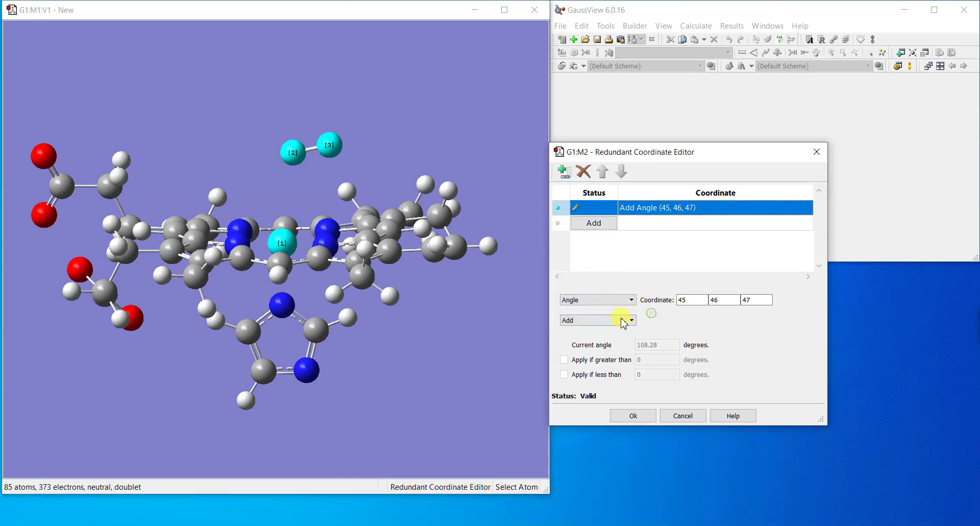
Step: Set the angle's action to Scan Coordinate and bring up Calculator
{"action": "left_click", "coordinate": [603, 321]}
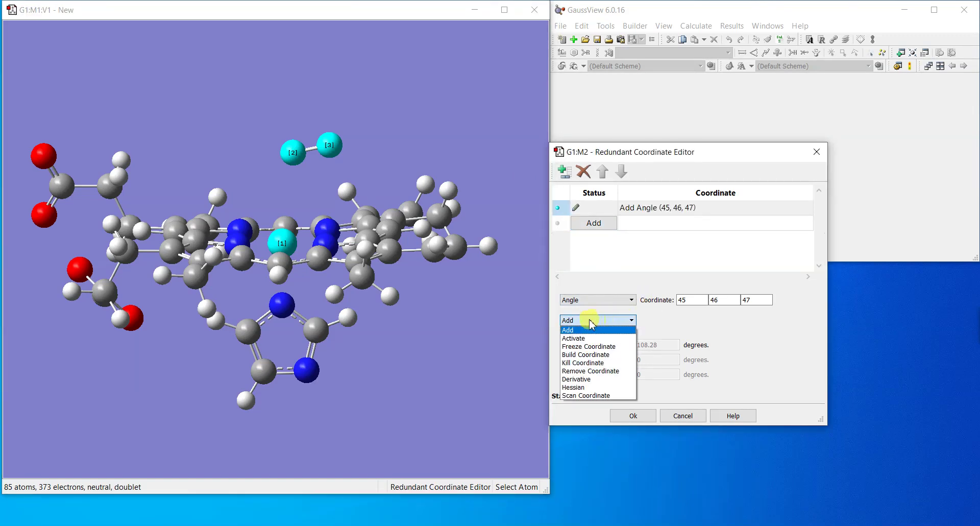
{"action": "left_click", "coordinate": [595, 395]}
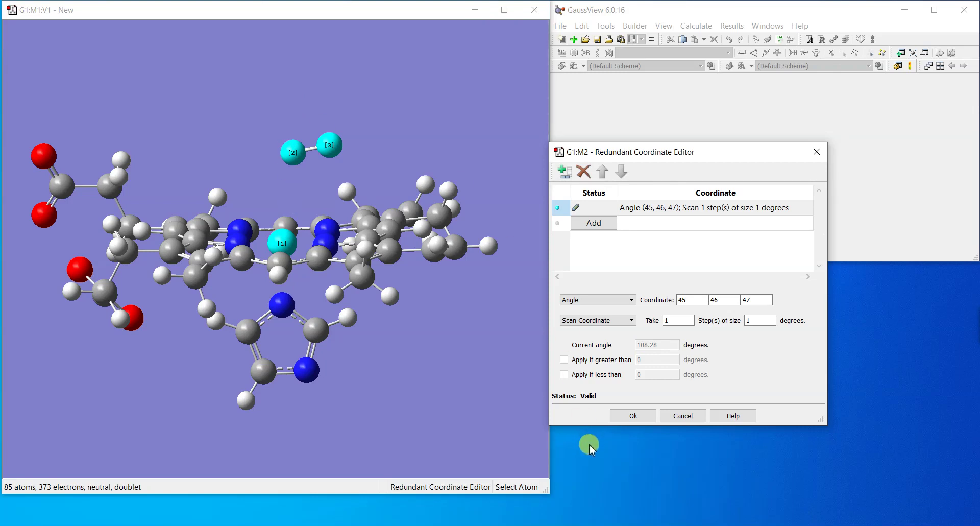
{"action": "left_click", "coordinate": [439, 507]}
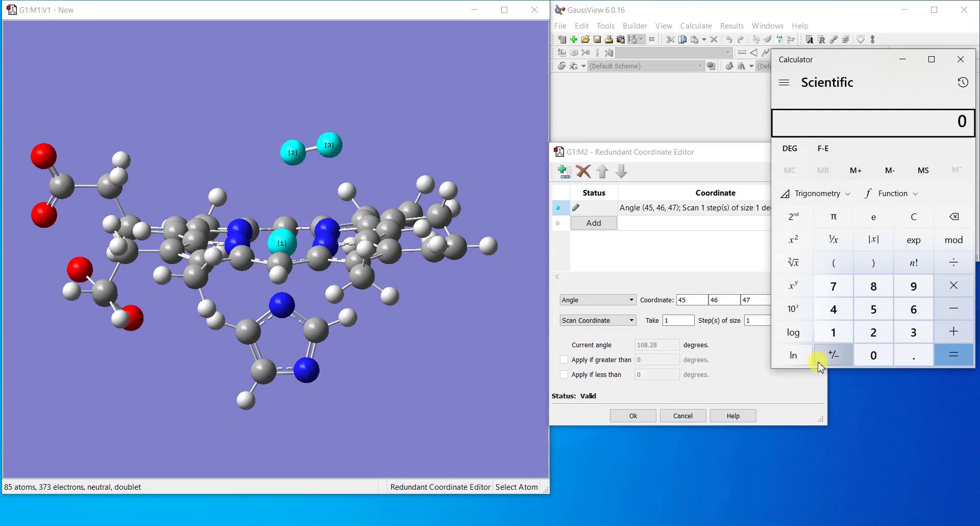
Step: Calculate 180 minus 108 in Calculator to get the 72-degree scan range
{"action": "type", "text": "180"}
{"action": "type", "text": "0"}
{"action": "key", "text": "BackSpace"}
{"action": "type", "text": "1"}
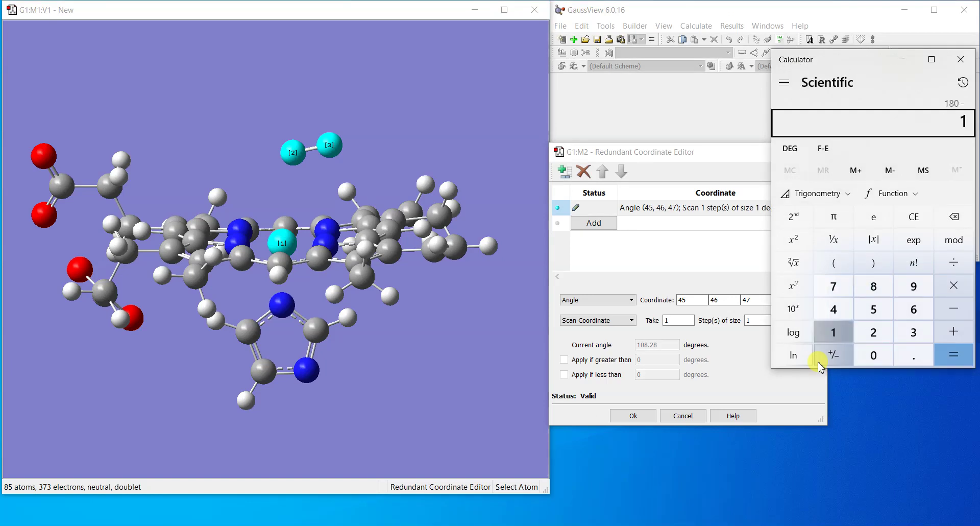
{"action": "type", "text": "08"}
{"action": "key", "text": "Return"}
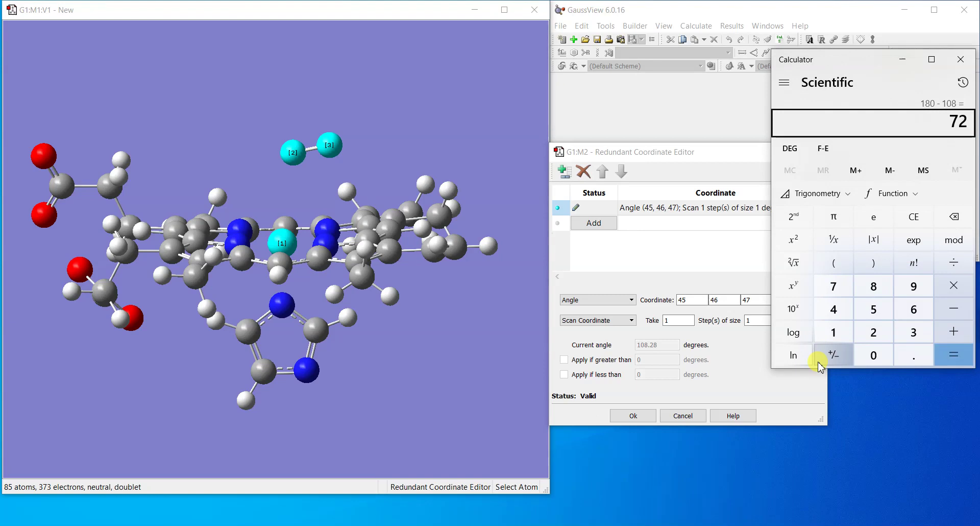
{"action": "left_click_drag", "start_coordinate": [866, 61], "coordinate": [867, 222]}
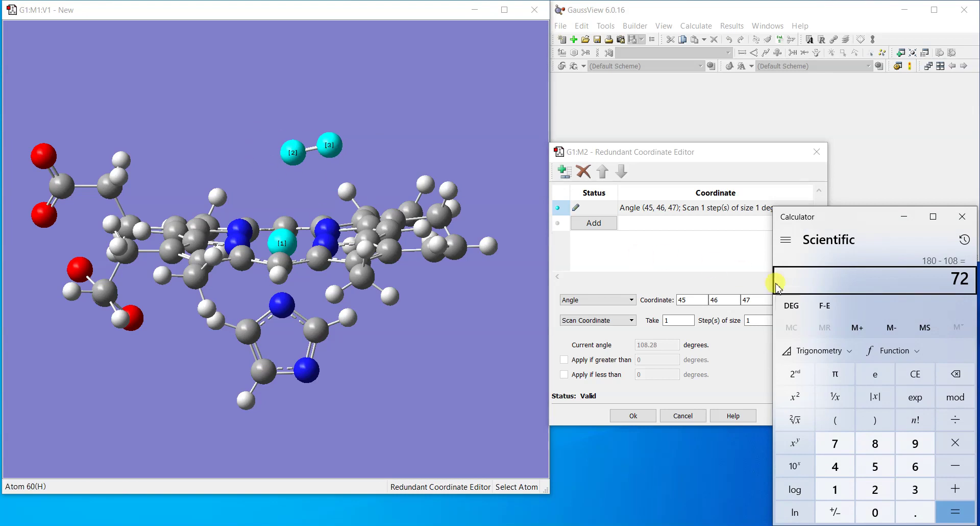
Step: Divide 72 by 15 to get a 4.8-degree step, close Calculator, and go to the scan steps field
{"action": "key", "text": "slash"}
{"action": "type", "text": "15"}
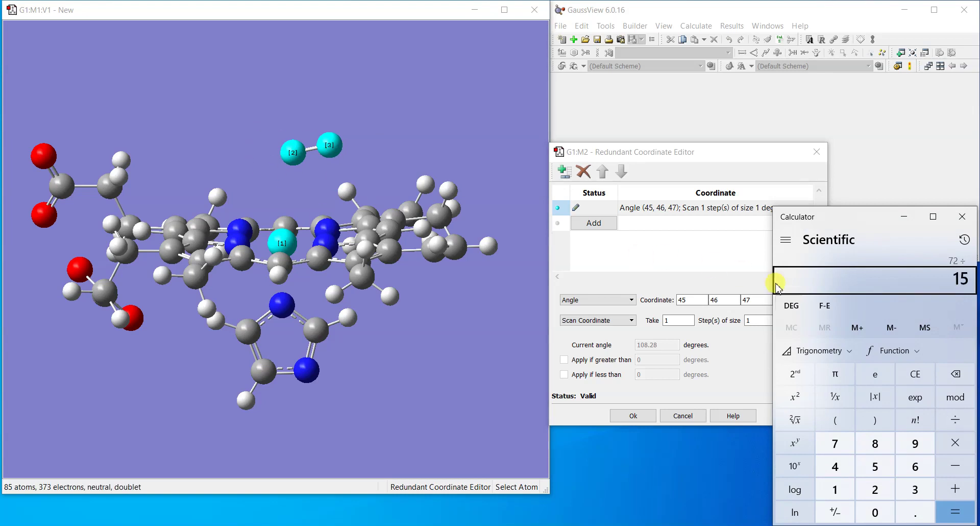
{"action": "key", "text": "Return"}
{"action": "left_click", "coordinate": [962, 218]}
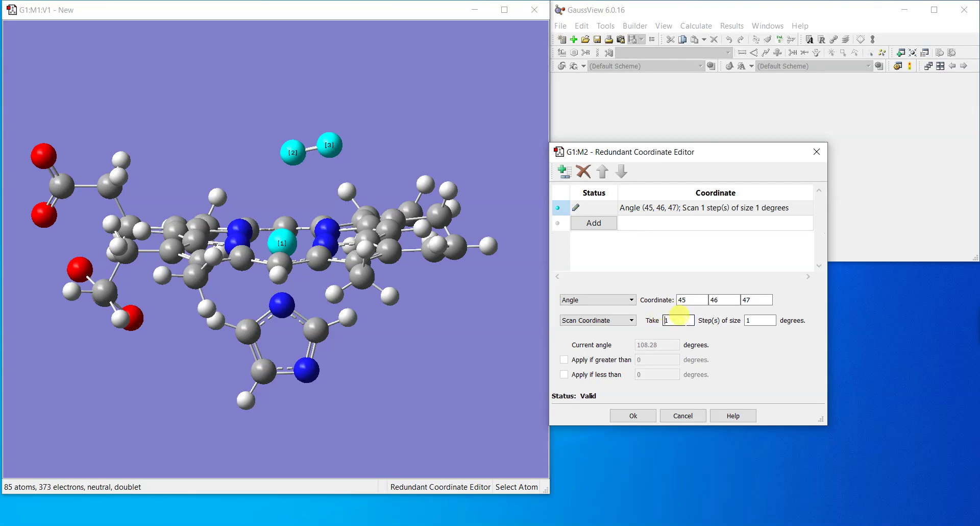
{"action": "left_click", "coordinate": [684, 320]}
Step: Give the Fe–O–O angle scan 15 steps of 4.8 degrees and accept it
{"action": "key", "text": "Tab"}
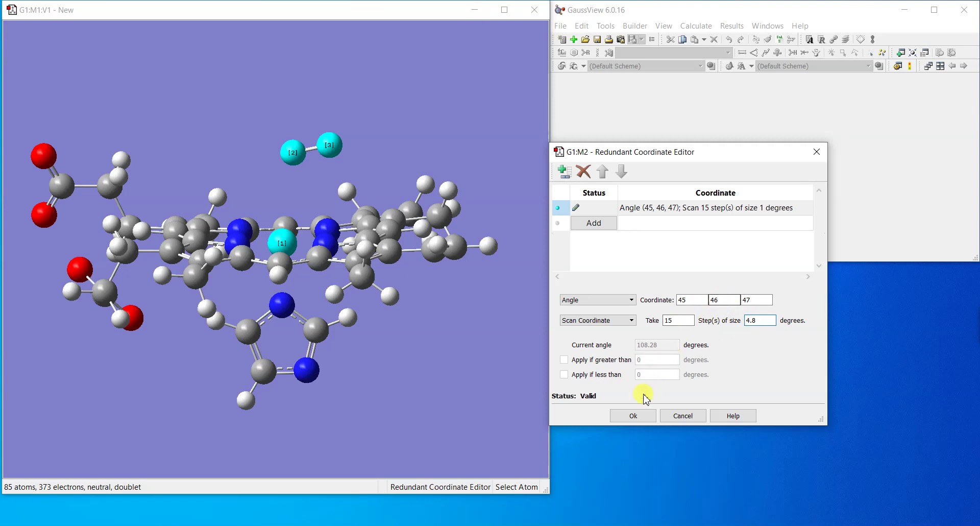
{"action": "left_click", "coordinate": [631, 414]}
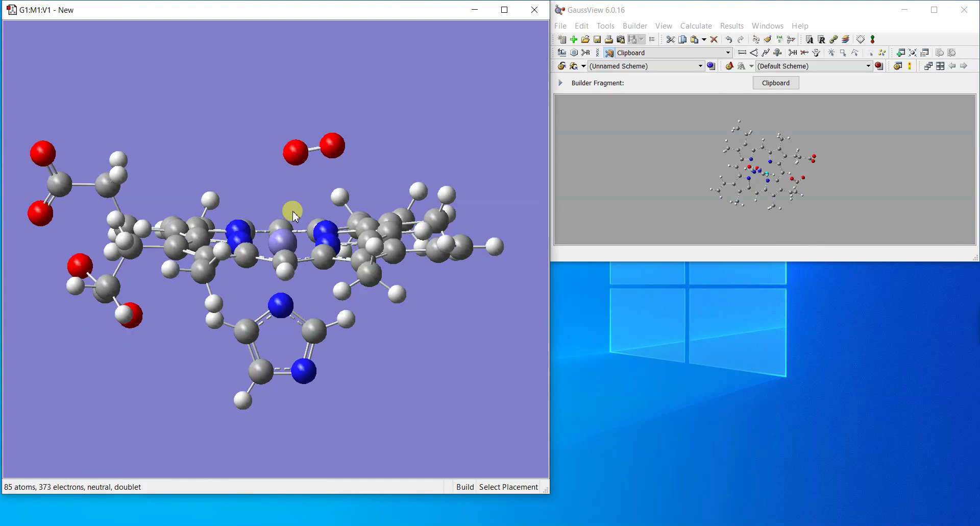
{"action": "left_click_drag", "start_coordinate": [295, 214], "coordinate": [276, 241]}
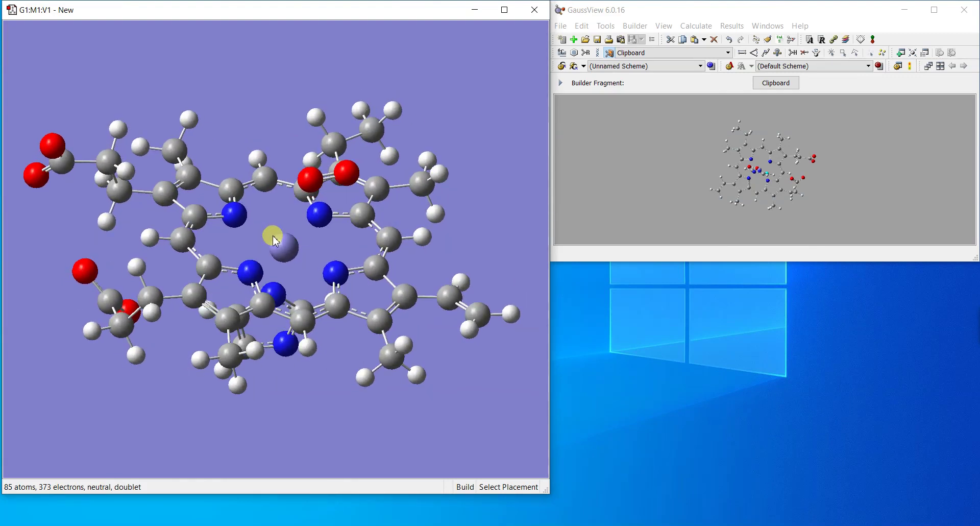
{"action": "mouse_move", "coordinate": [254, 286]}
{"action": "left_mouse_down"}
{"action": "mouse_move", "coordinate": [238, 278]}
{"action": "mouse_move", "coordinate": [241, 263]}
{"action": "mouse_move", "coordinate": [250, 273]}
{"action": "left_mouse_up"}
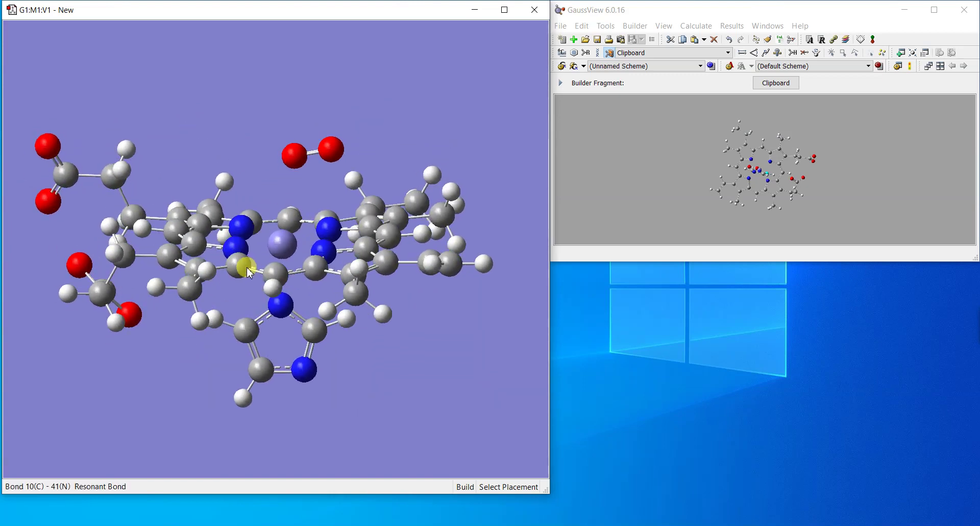
{"action": "left_click_drag", "start_coordinate": [313, 247], "coordinate": [322, 256]}
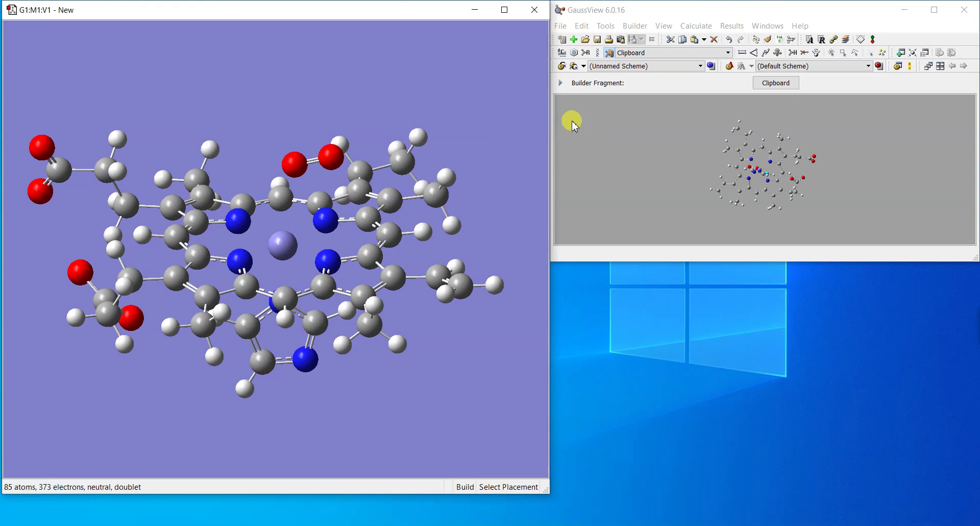
{"action": "left_click", "coordinate": [606, 25]}
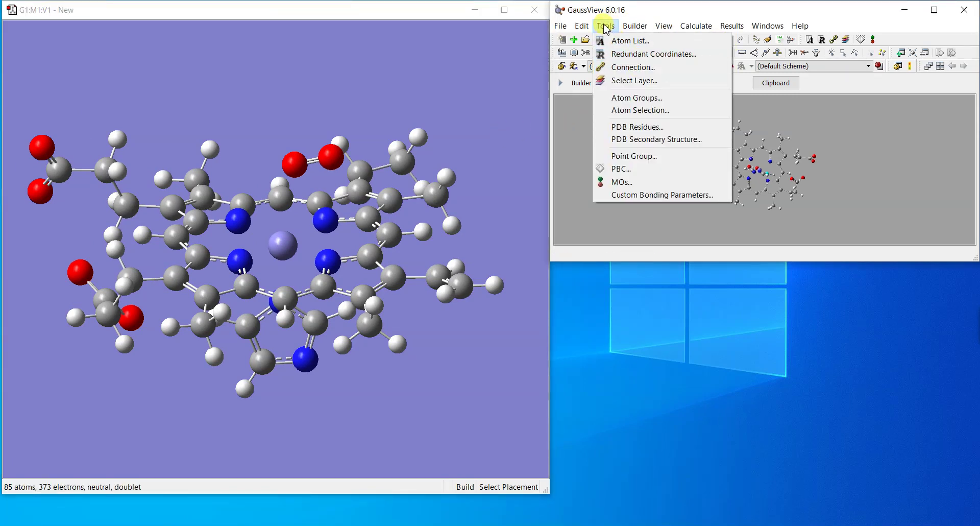
Step: Open the Atom Group Editor on the Freeze atom group class
{"action": "left_click", "coordinate": [638, 98]}
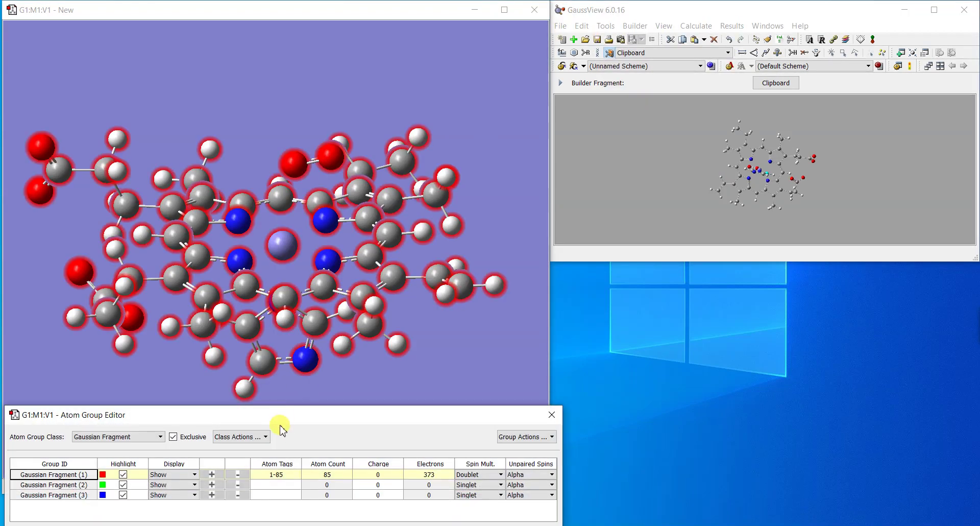
{"action": "mouse_move", "coordinate": [288, 416]}
{"action": "left_mouse_down"}
{"action": "mouse_move", "coordinate": [300, 409]}
{"action": "mouse_move", "coordinate": [286, 391]}
{"action": "mouse_move", "coordinate": [291, 401]}
{"action": "left_mouse_up"}
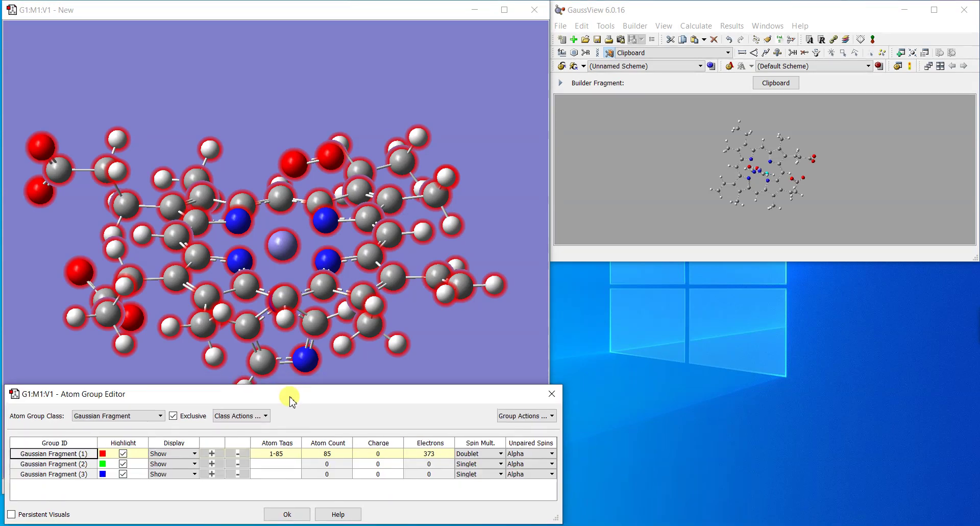
{"action": "left_click", "coordinate": [129, 416]}
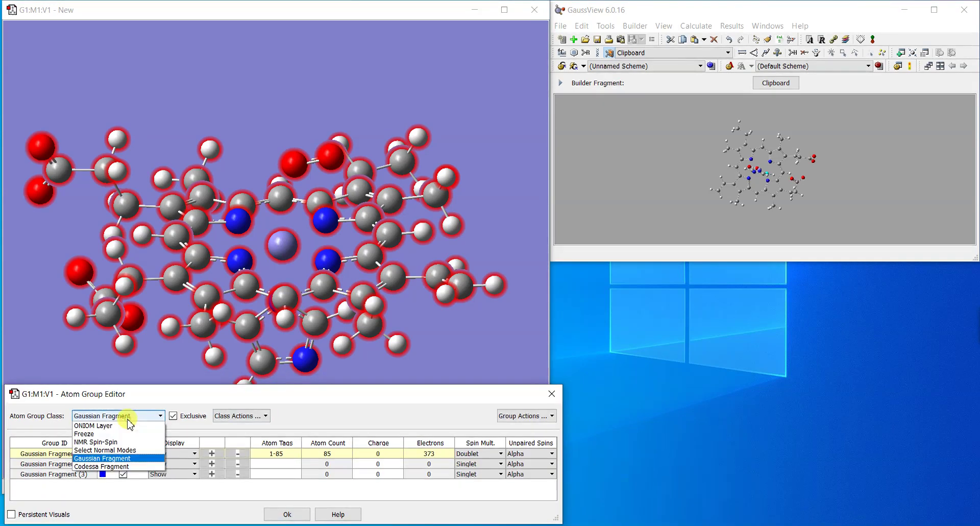
{"action": "left_click", "coordinate": [94, 433]}
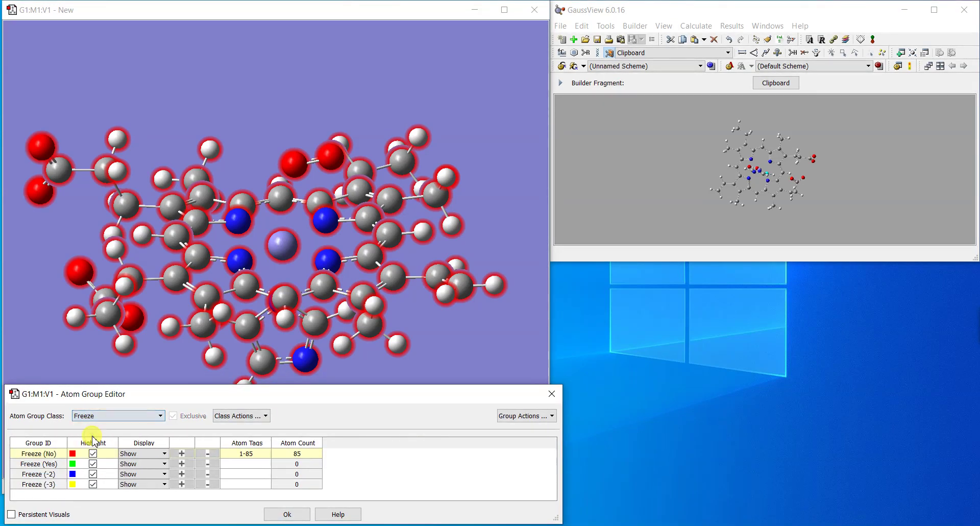
Step: Turn on atom number labels and turn the model to see the side chain
{"action": "left_click", "coordinate": [664, 25]}
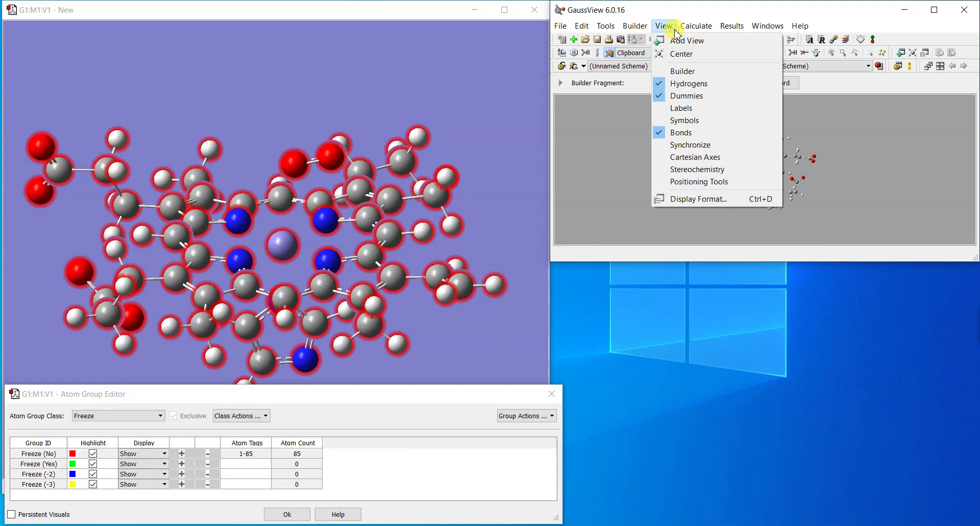
{"action": "left_click", "coordinate": [696, 110]}
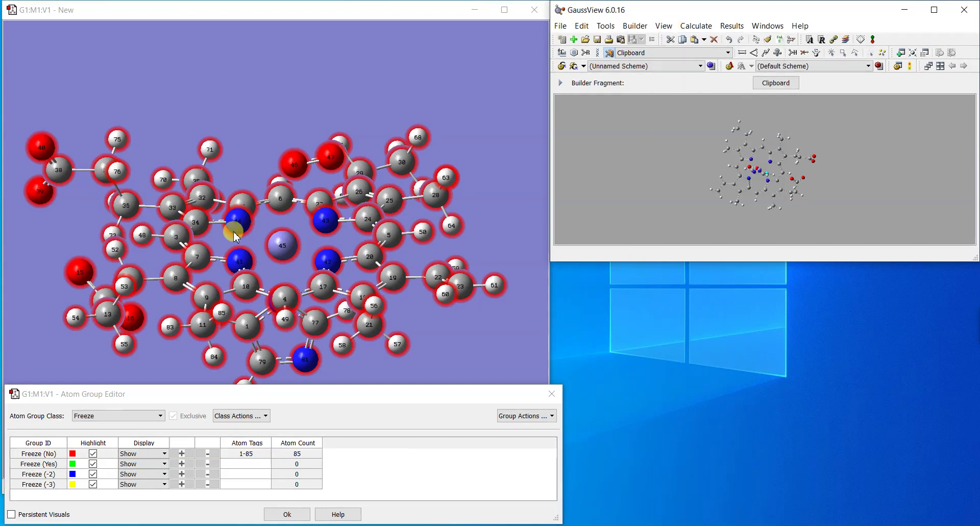
{"action": "scroll", "coordinate": [235, 226], "scroll_direction": "up", "scroll_amount": 2}
{"action": "left_click_drag", "start_coordinate": [252, 240], "coordinate": [141, 190]}
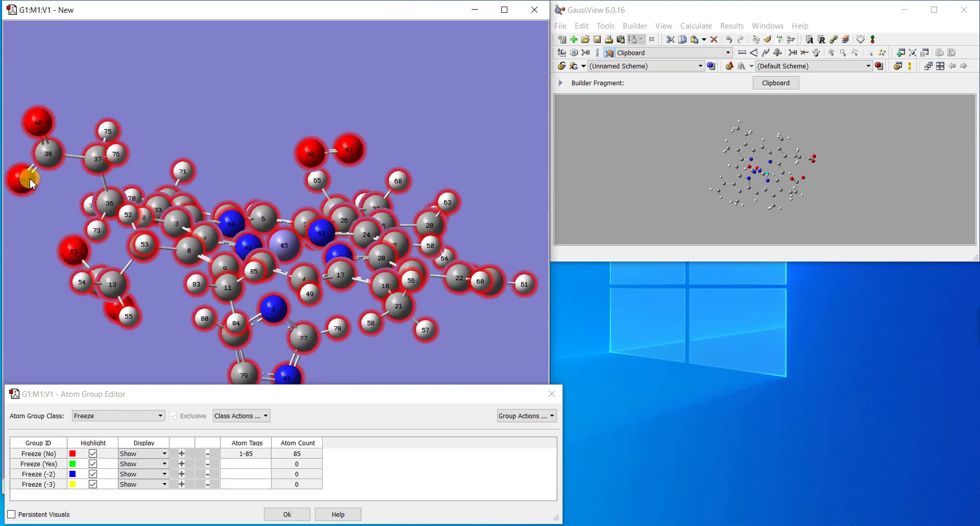
{"action": "scroll", "coordinate": [51, 171], "scroll_direction": "up", "scroll_amount": 1}
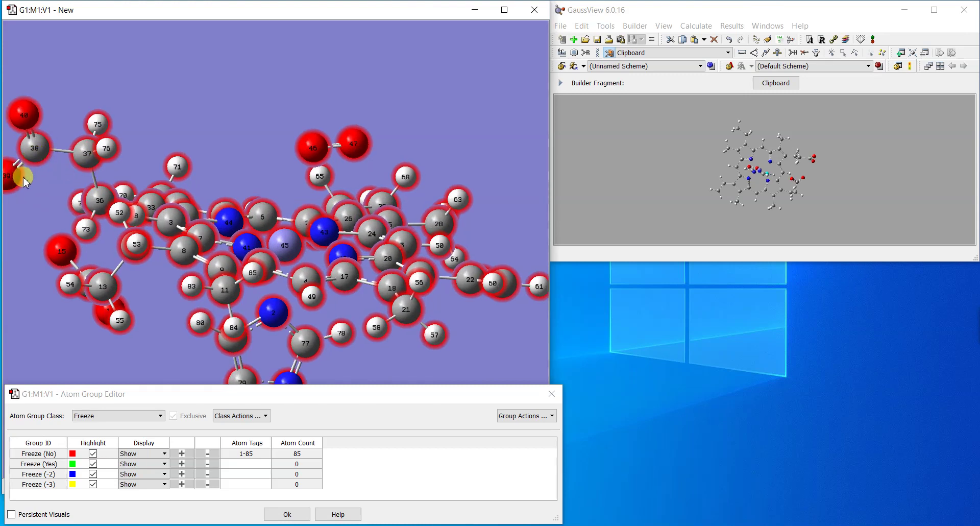
{"action": "scroll", "coordinate": [20, 176], "scroll_direction": "down", "scroll_amount": 1}
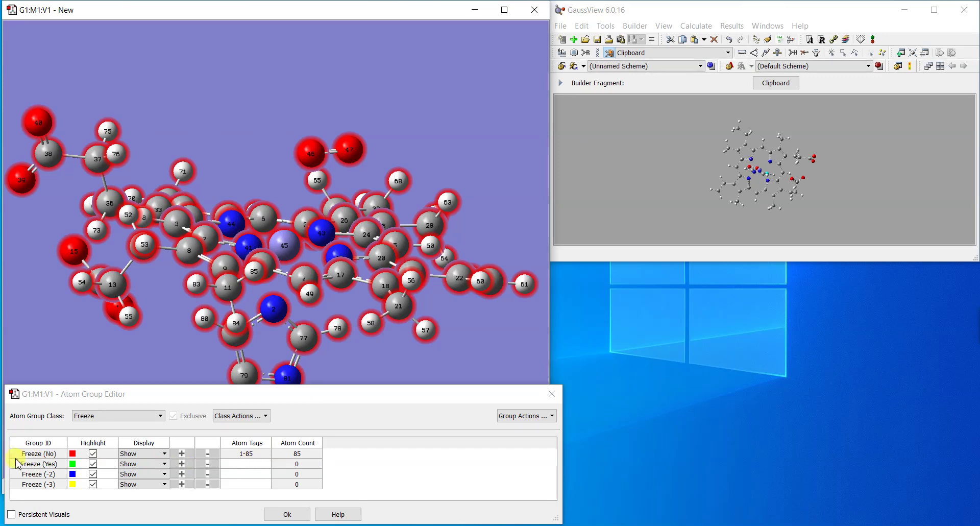
Step: Enter 37-40,75-76 as the Freeze (Yes) atom list, freezing six atoms
{"action": "left_click", "coordinate": [241, 461]}
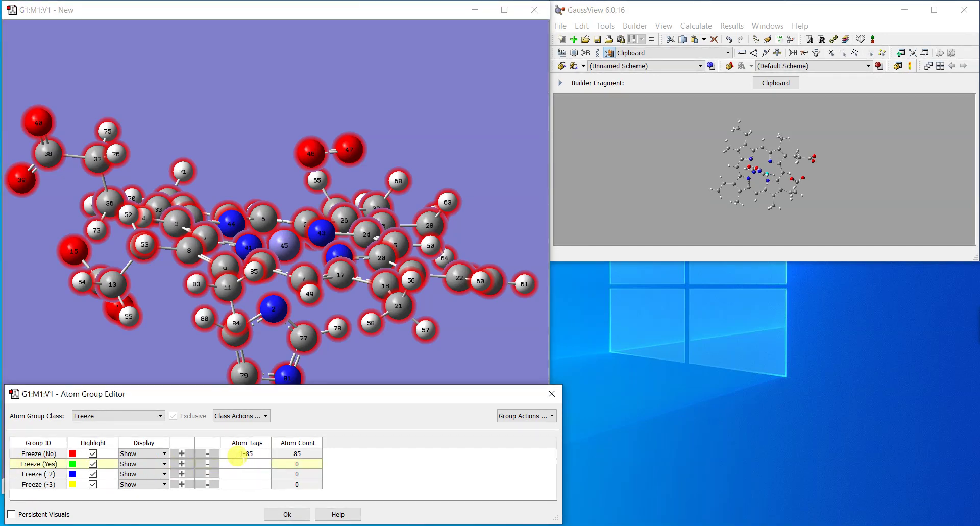
{"action": "type", "text": "37-"}
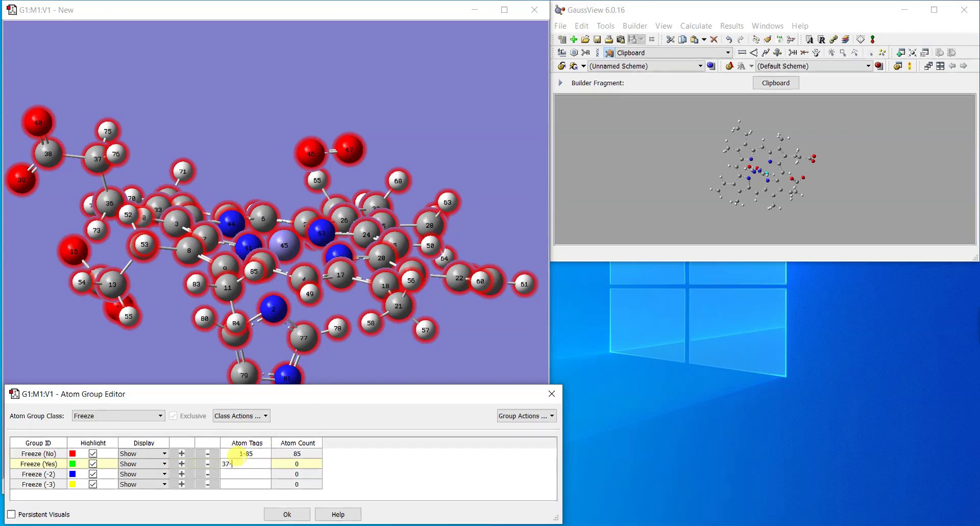
{"action": "type", "text": "40,75-"}
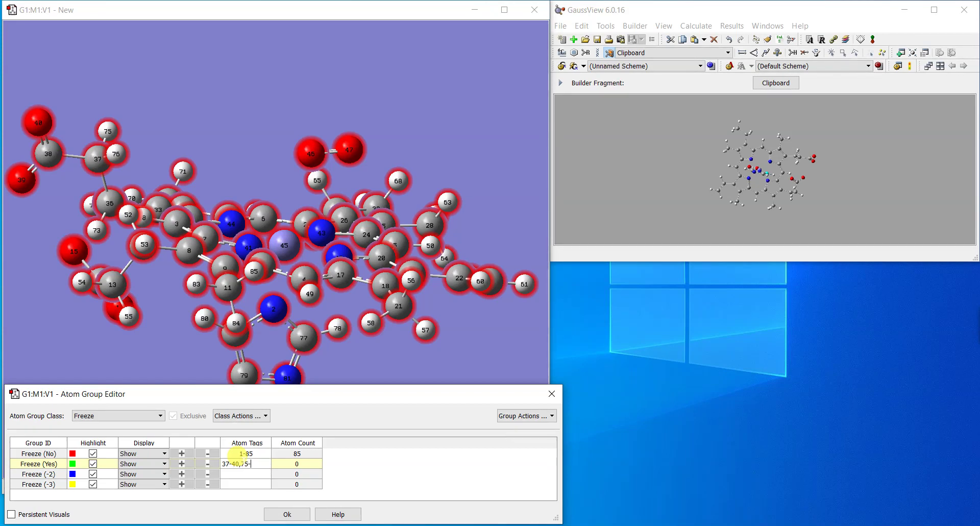
{"action": "type", "text": "76"}
{"action": "key", "text": "Return"}
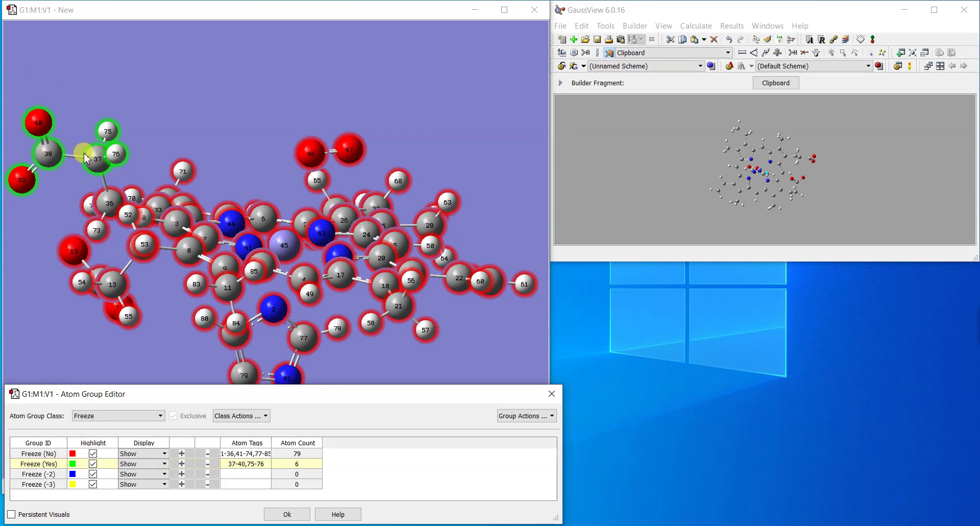
{"action": "left_click", "coordinate": [91, 173]}
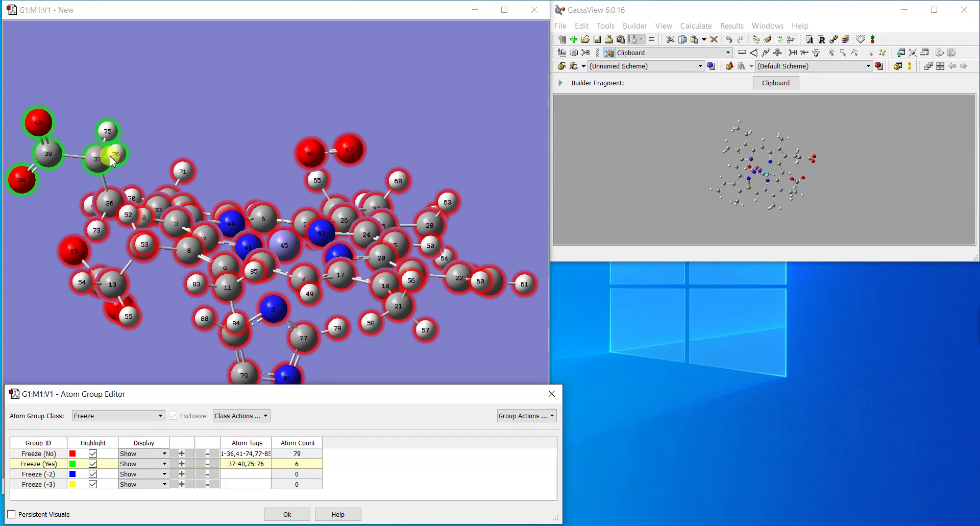
Step: Add atoms 13-16 and 54-55 to the frozen list, bringing it to 12 atoms
{"action": "left_click_drag", "start_coordinate": [131, 219], "coordinate": [160, 179]}
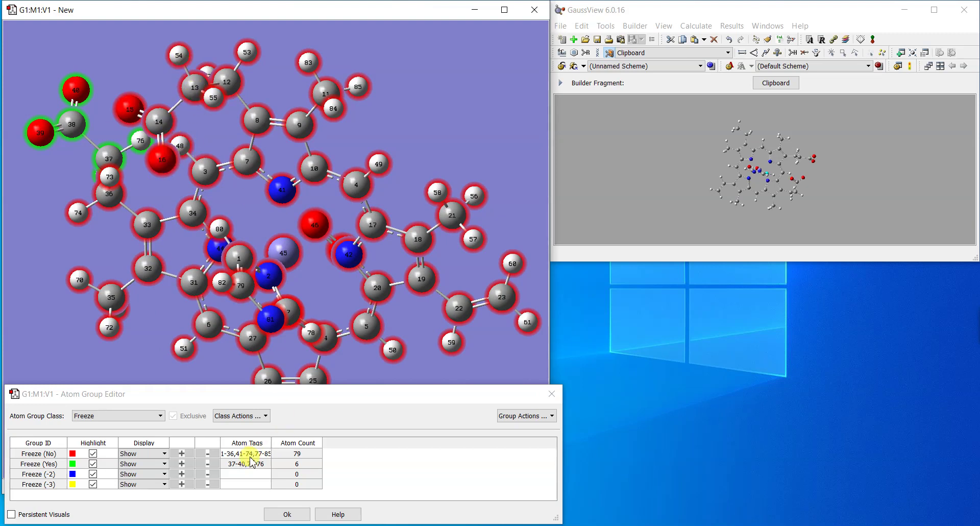
{"action": "double_click", "coordinate": [227, 464]}
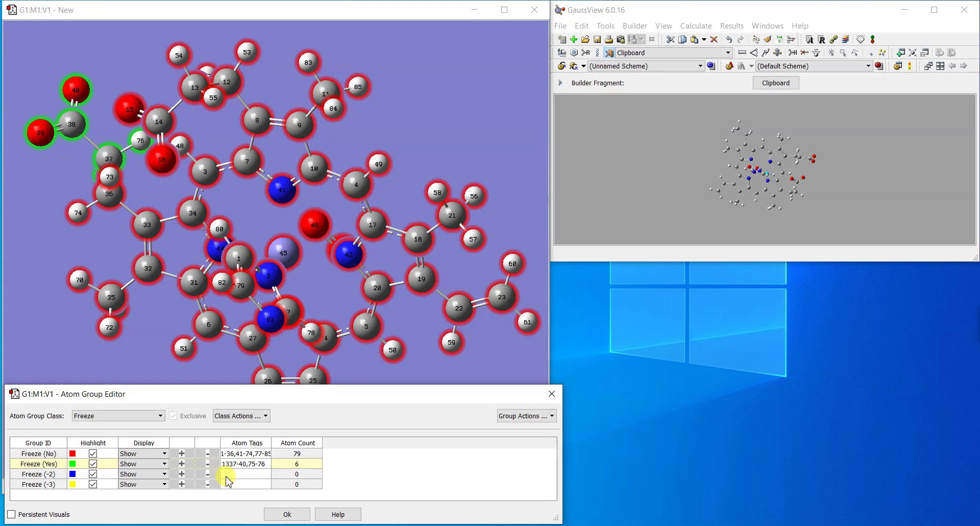
{"action": "type", "text": "13-16"}
{"action": "type", "text": "4-55,"}
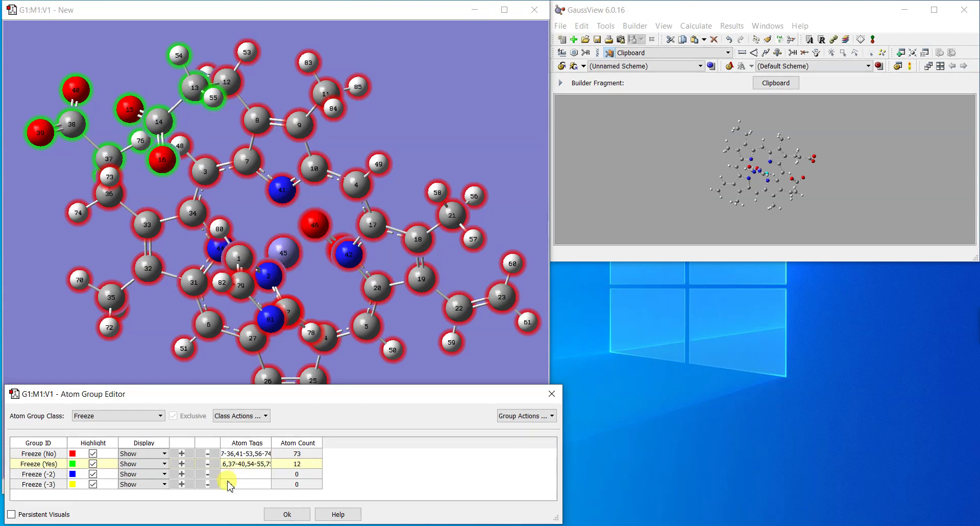
{"action": "left_click_drag", "start_coordinate": [342, 113], "coordinate": [318, 164]}
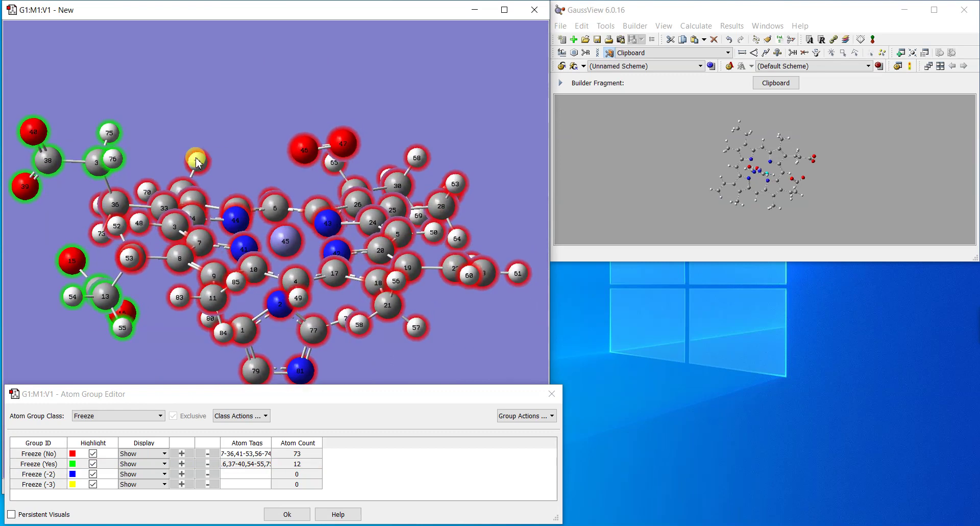
{"action": "left_click_drag", "start_coordinate": [172, 265], "coordinate": [174, 271]}
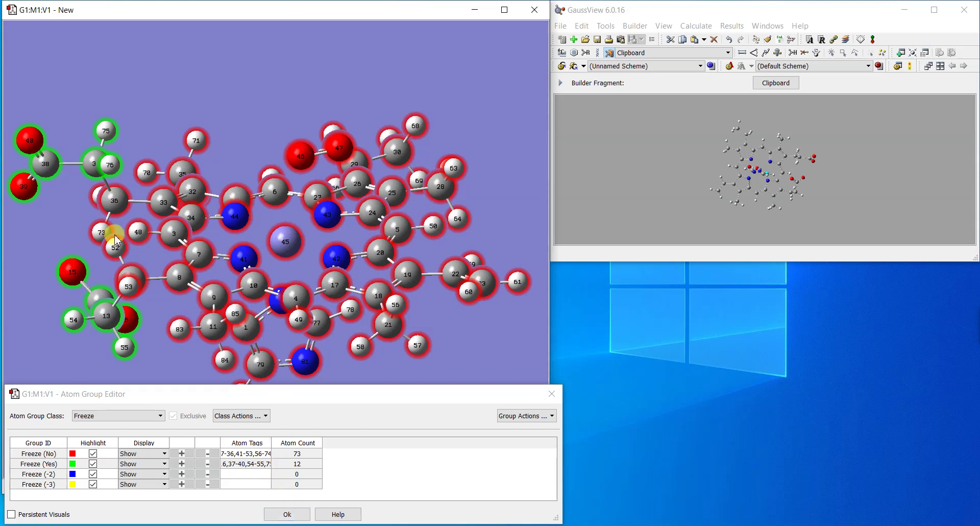
Step: Close the Atom Group Editor, keeping the freeze groups, and open Gaussian Calculation Setup
{"action": "left_click", "coordinate": [287, 514]}
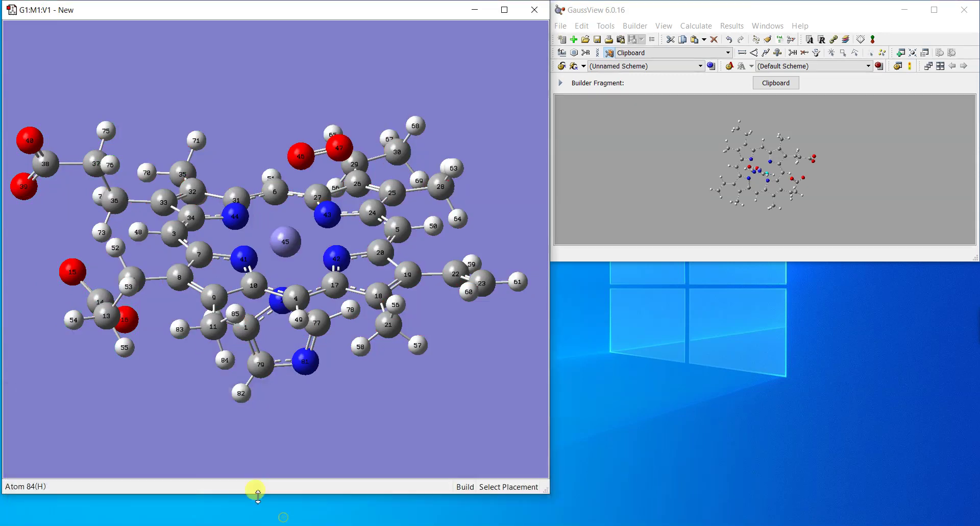
{"action": "left_click", "coordinate": [689, 27]}
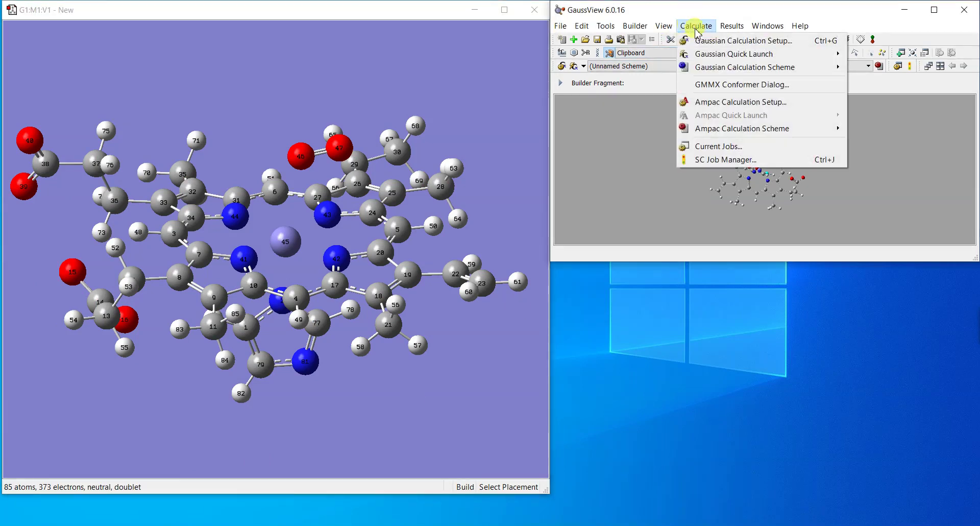
{"action": "left_click", "coordinate": [706, 40]}
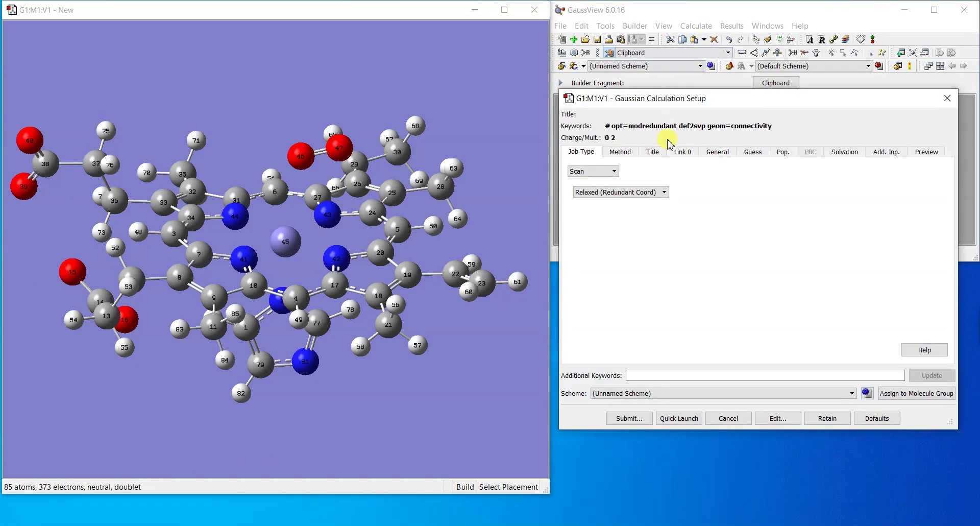
{"action": "left_click_drag", "start_coordinate": [679, 102], "coordinate": [674, 153]}
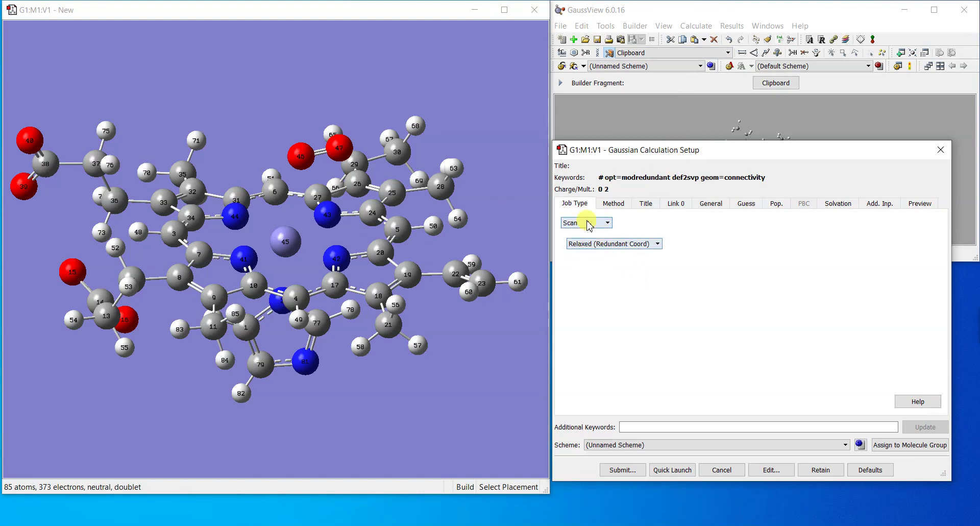
Step: Change the calculation method to Semi-empirical so the scan uses PM6
{"action": "left_click", "coordinate": [614, 204]}
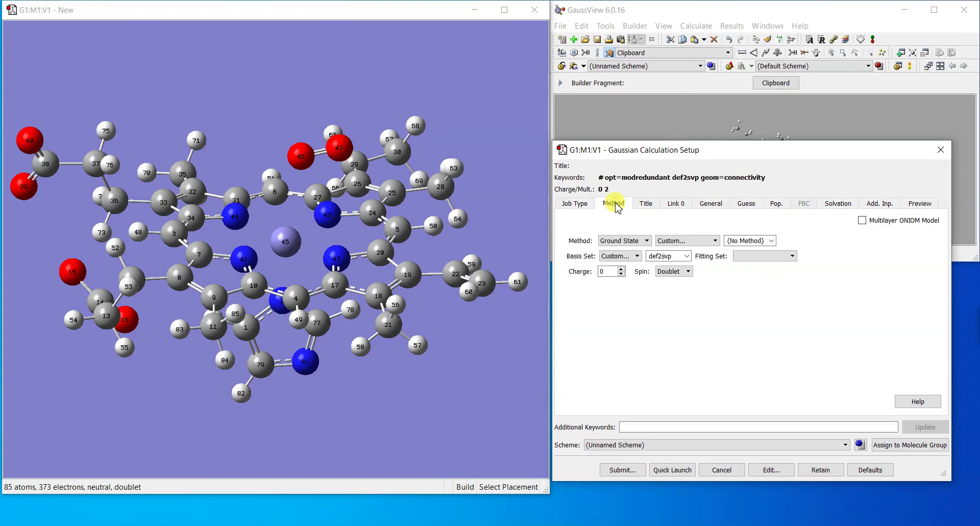
{"action": "left_click", "coordinate": [676, 241]}
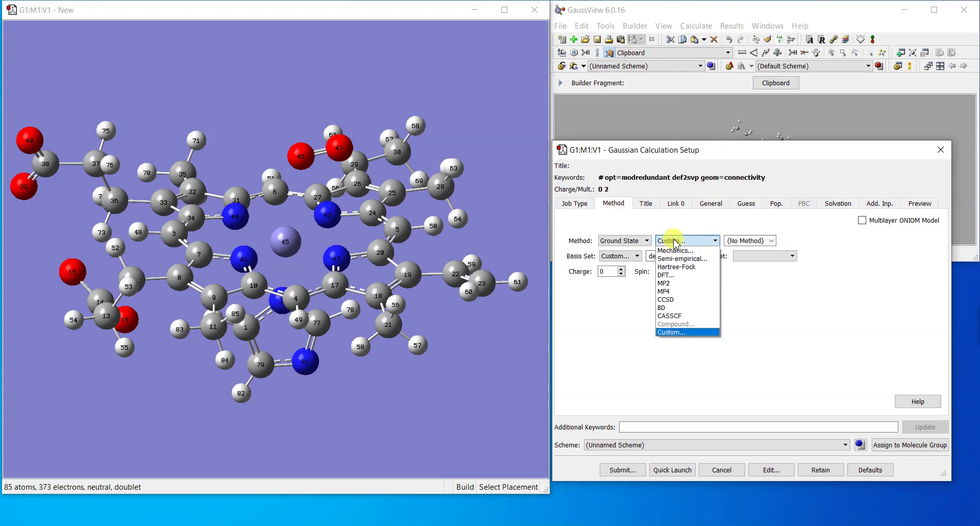
{"action": "left_click", "coordinate": [682, 259]}
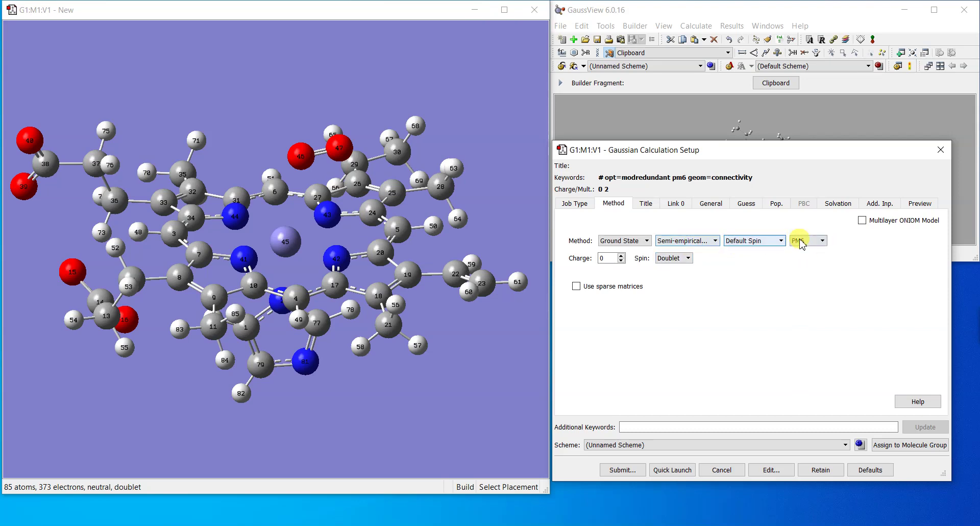
{"action": "left_click", "coordinate": [690, 241]}
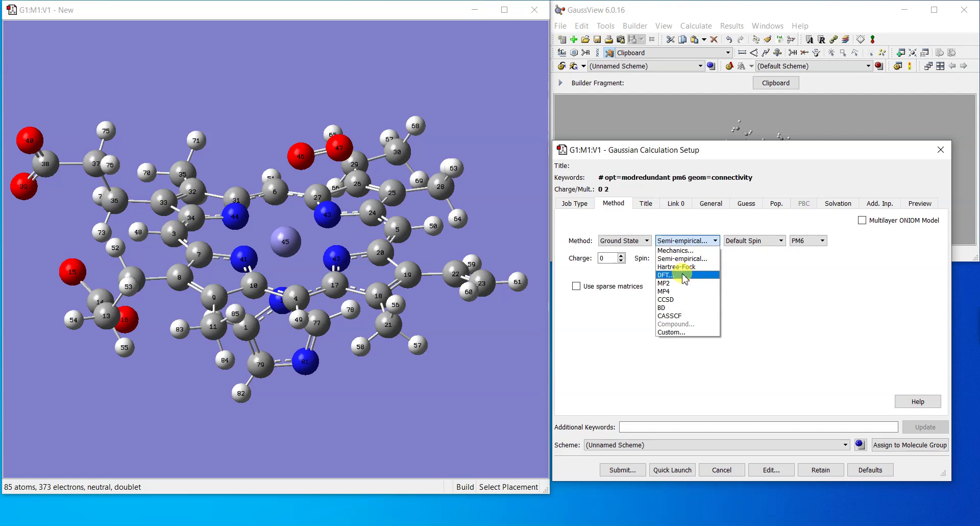
{"action": "left_click", "coordinate": [791, 278]}
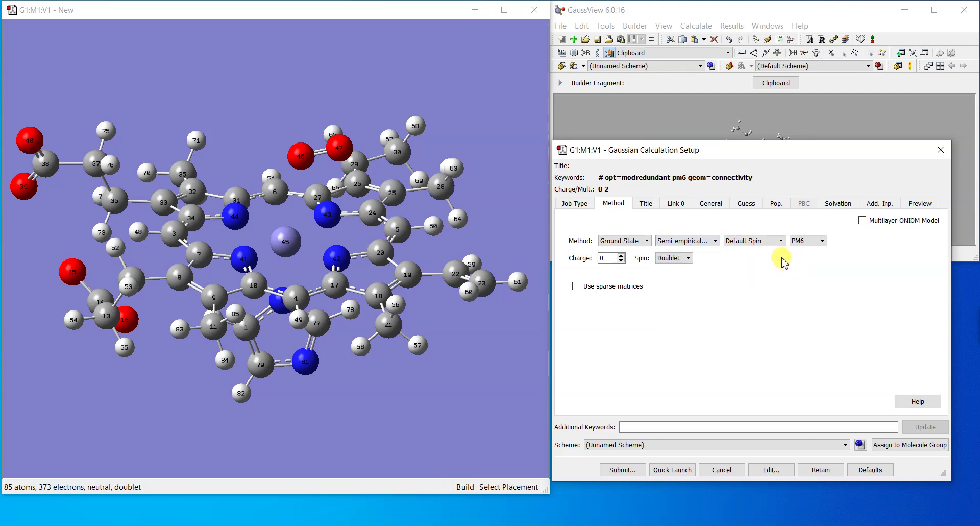
{"action": "left_click", "coordinate": [647, 203]}
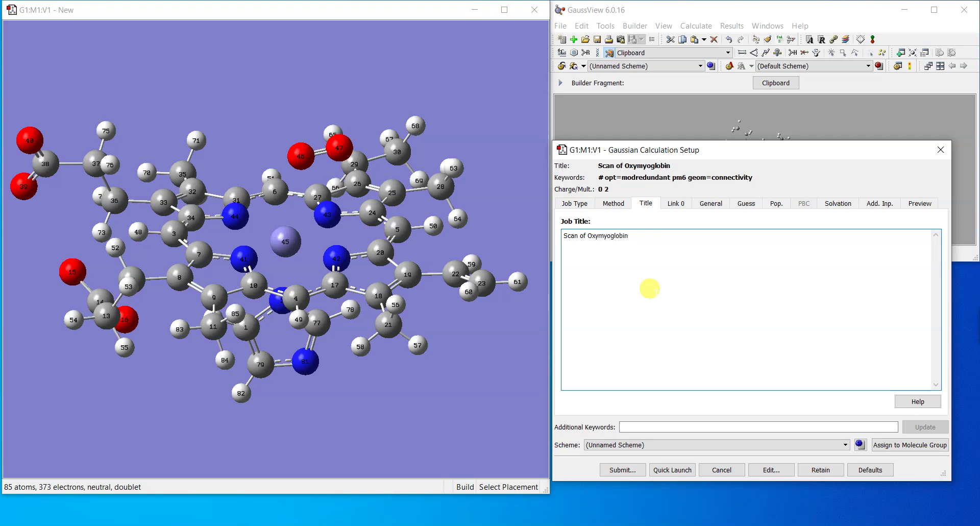
Step: Set the Link 0 shared processors for the scan job to 4
{"action": "left_click", "coordinate": [678, 203]}
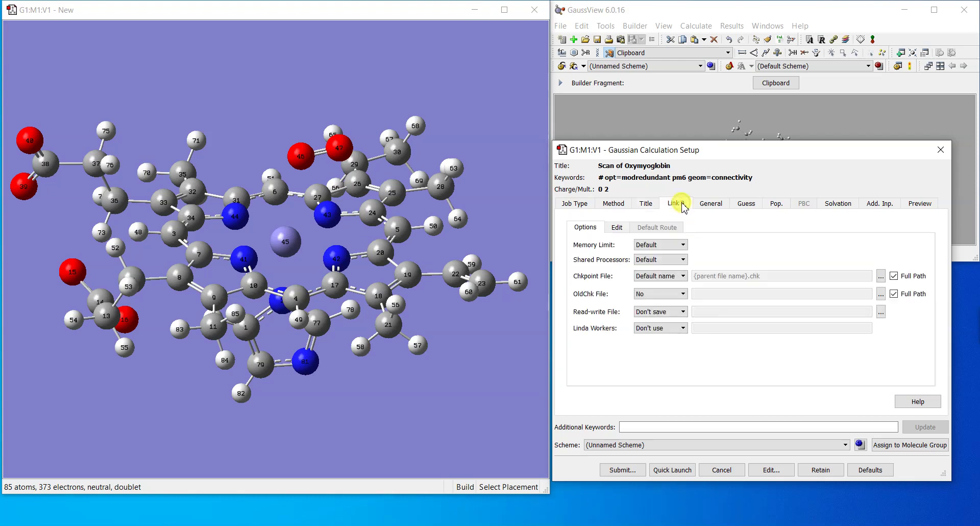
{"action": "left_click", "coordinate": [668, 263]}
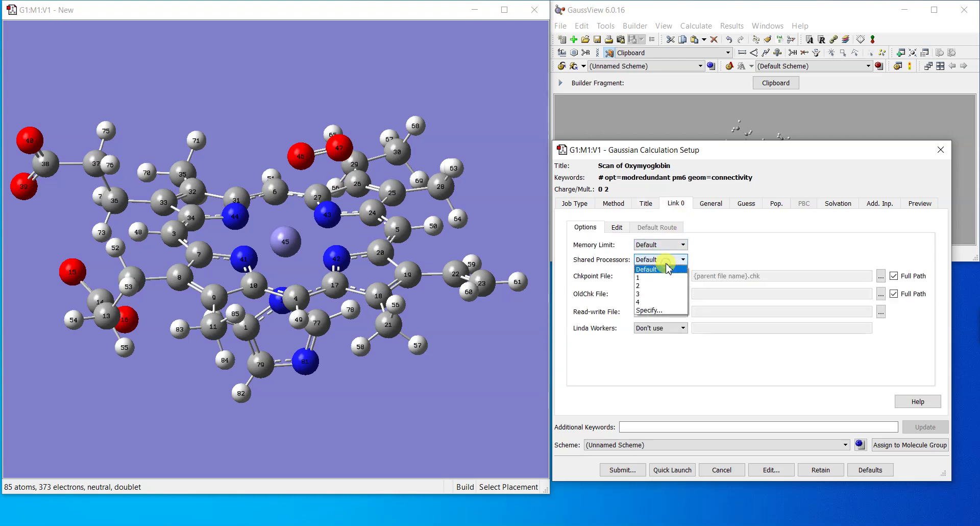
{"action": "left_click", "coordinate": [679, 299]}
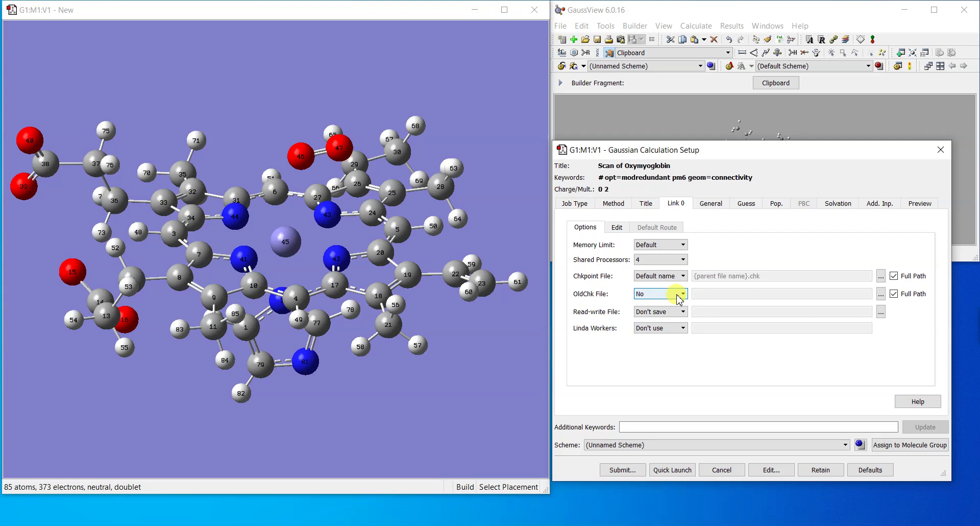
Step: Save the job input as scan.gjf and close the input preview
{"action": "left_click", "coordinate": [772, 470]}
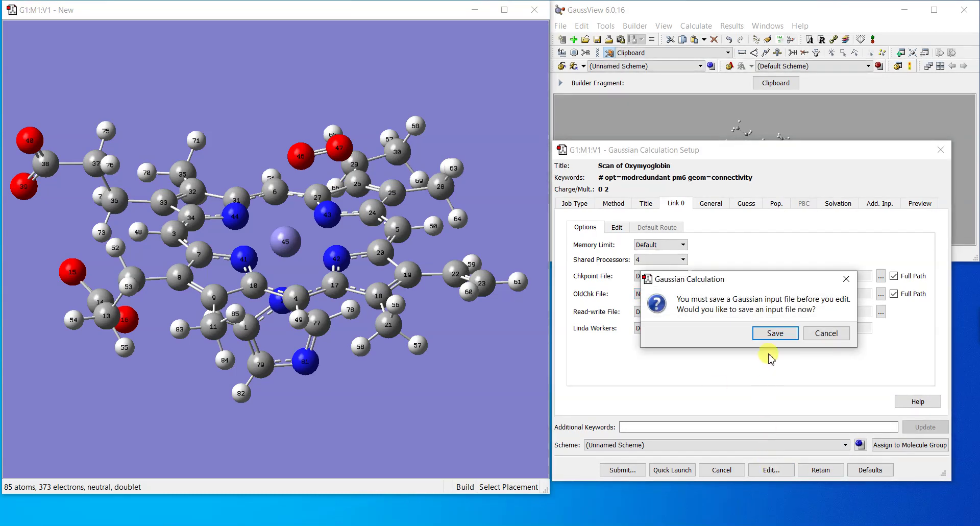
{"action": "left_click", "coordinate": [774, 333]}
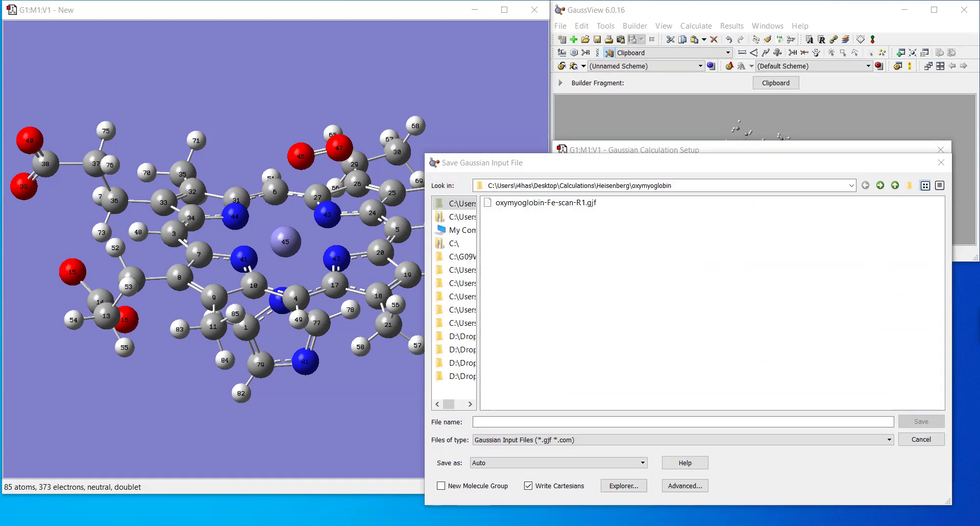
{"action": "left_click", "coordinate": [522, 421]}
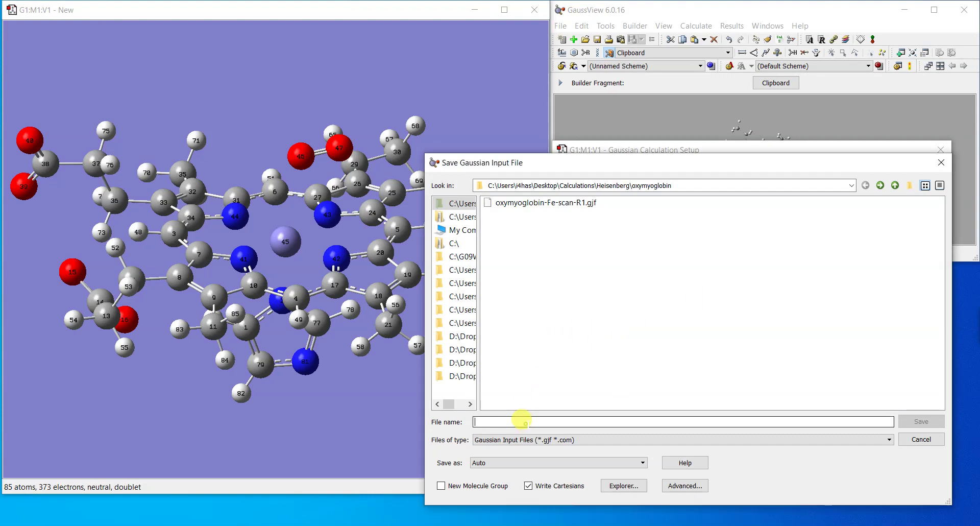
{"action": "type", "text": "sca"}
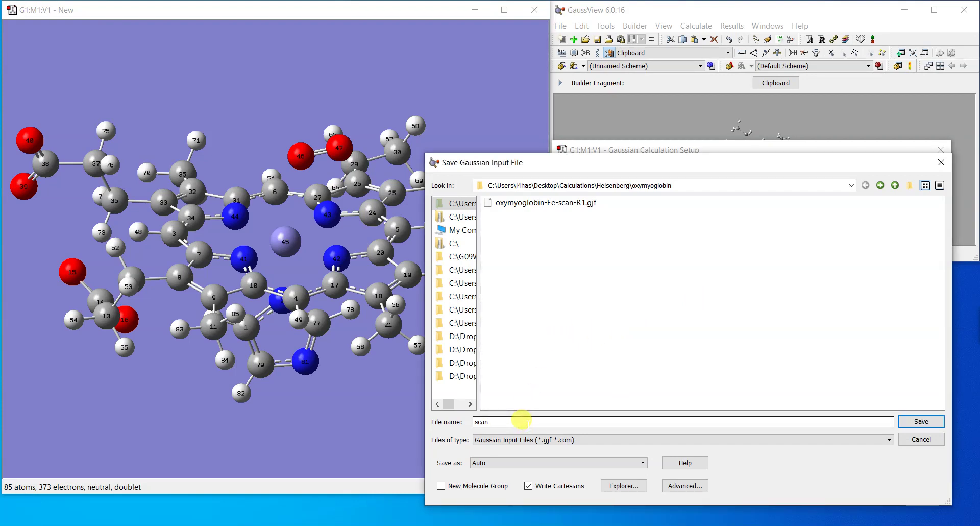
{"action": "type", "text": "n"}
{"action": "left_click", "coordinate": [921, 421]}
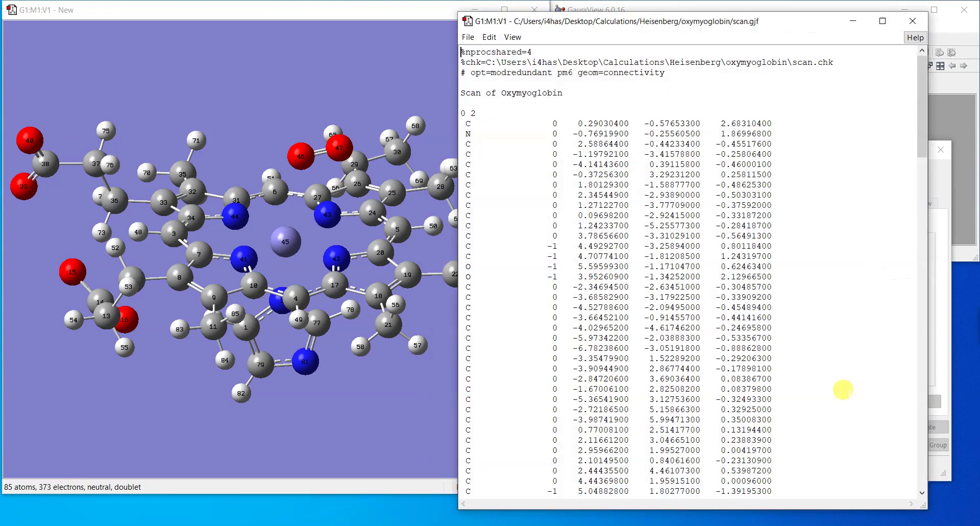
{"action": "left_click", "coordinate": [913, 16]}
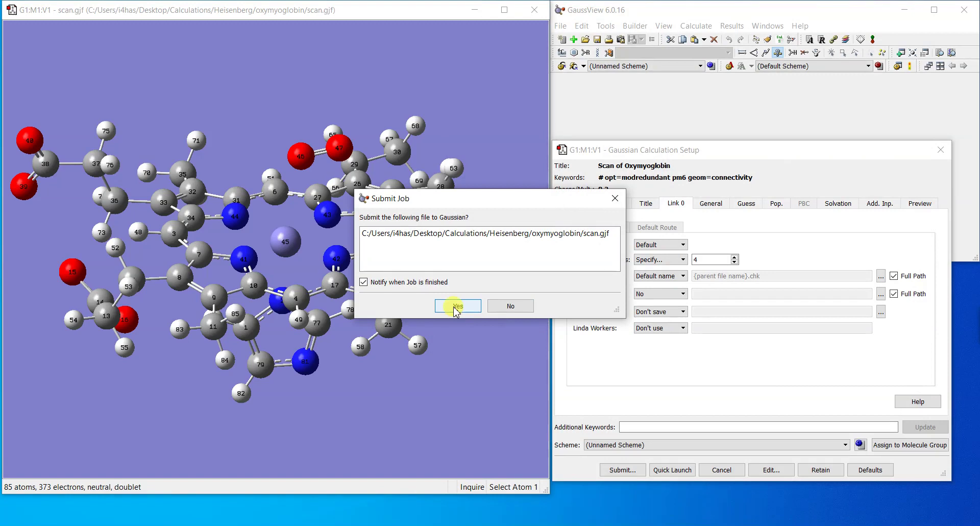
Step: Submit scan.gjf to Gaussian 09, then kill the running job and close Gaussian
{"action": "left_click", "coordinate": [456, 306]}
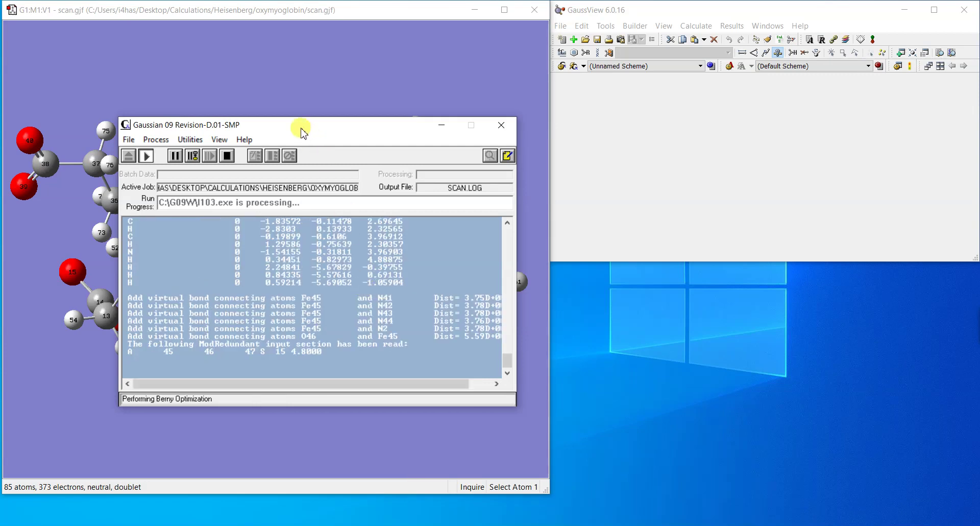
{"action": "left_click_drag", "start_coordinate": [302, 127], "coordinate": [763, 245]}
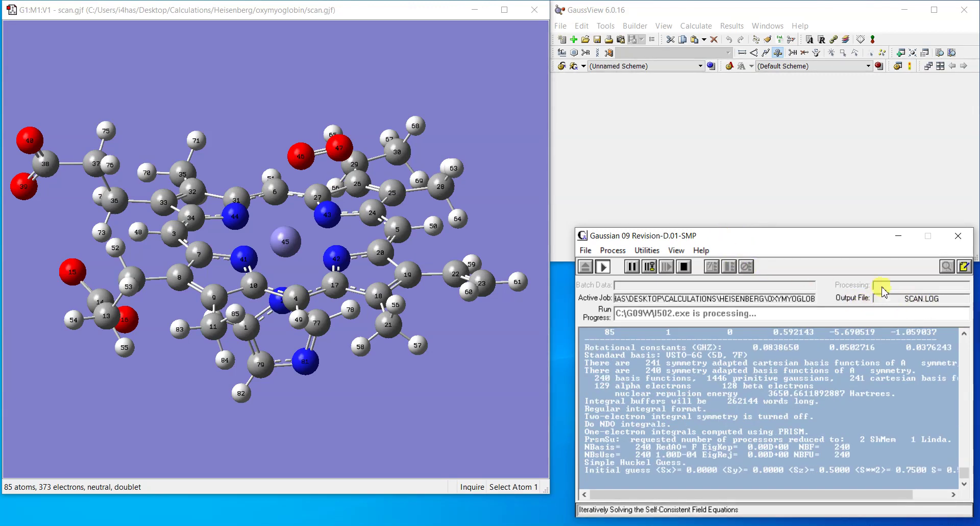
{"action": "left_click", "coordinate": [684, 266]}
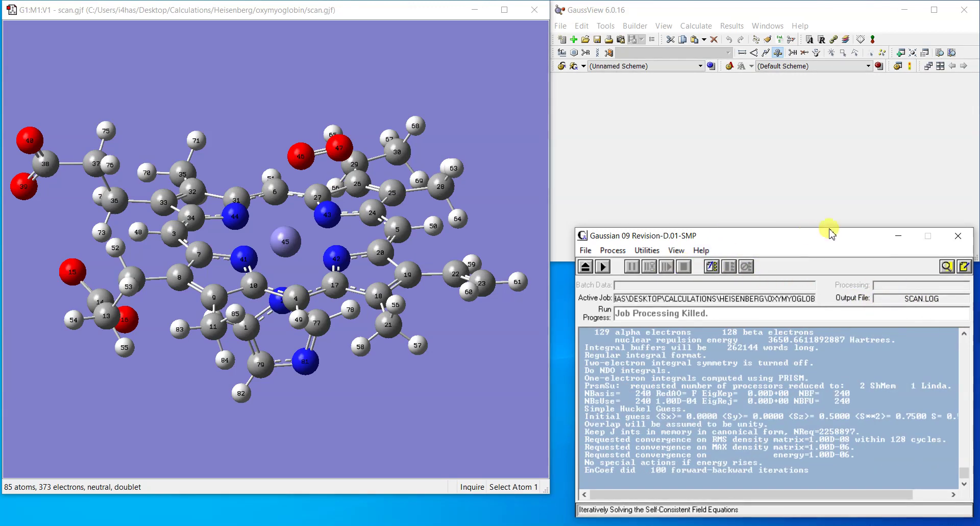
{"action": "left_click", "coordinate": [957, 237]}
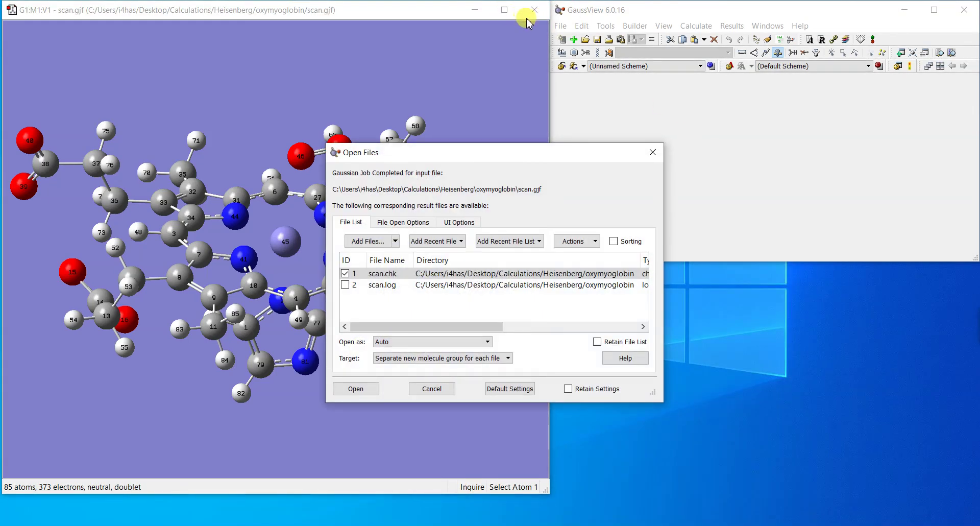
Step: Skip opening scan results, close the old molecule window, and load the oxymyoglobin-Fe-scan-R1 log
{"action": "left_click", "coordinate": [447, 388]}
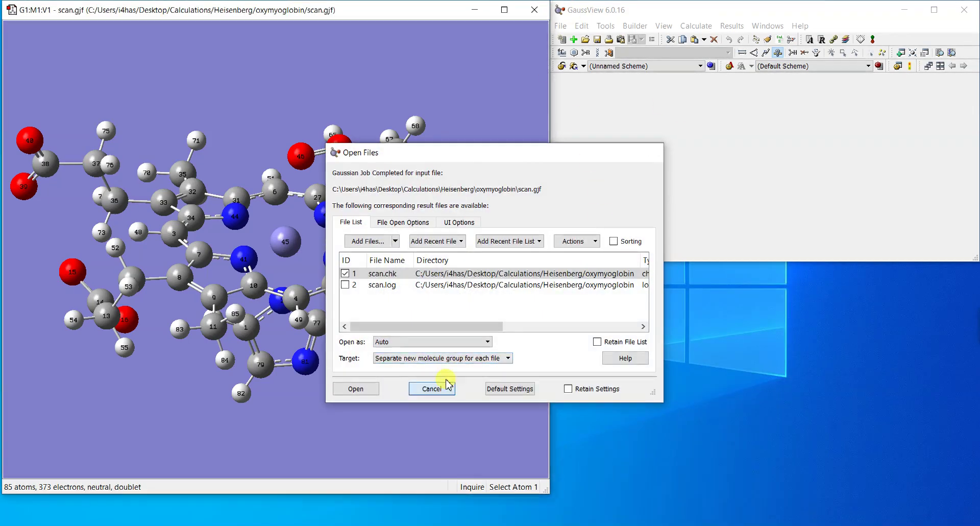
{"action": "left_click", "coordinate": [531, 13]}
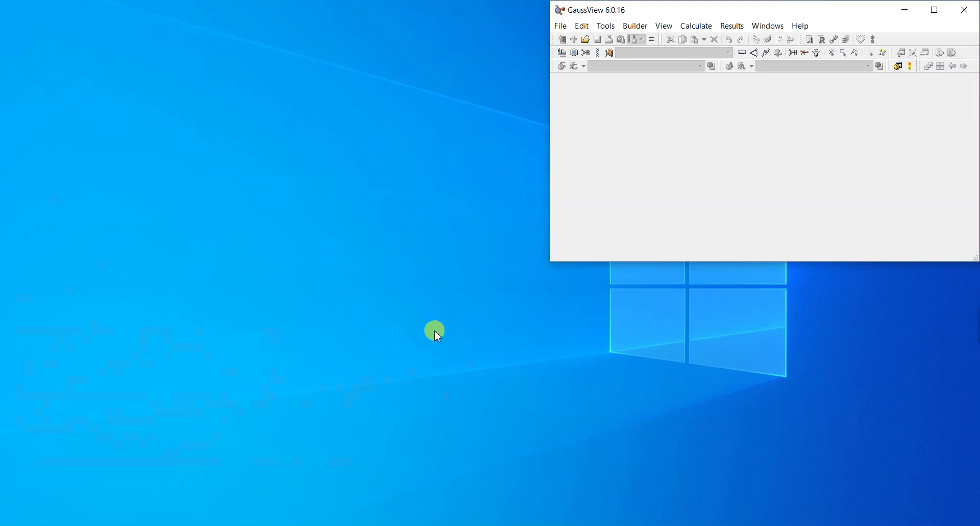
{"action": "left_click", "coordinate": [502, 520]}
{"action": "left_click", "coordinate": [564, 474]}
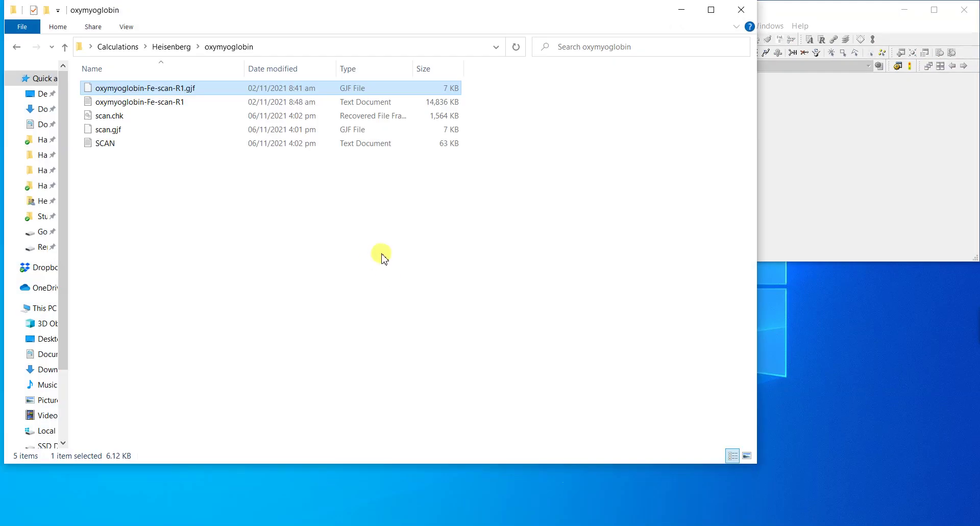
{"action": "left_click", "coordinate": [136, 102]}
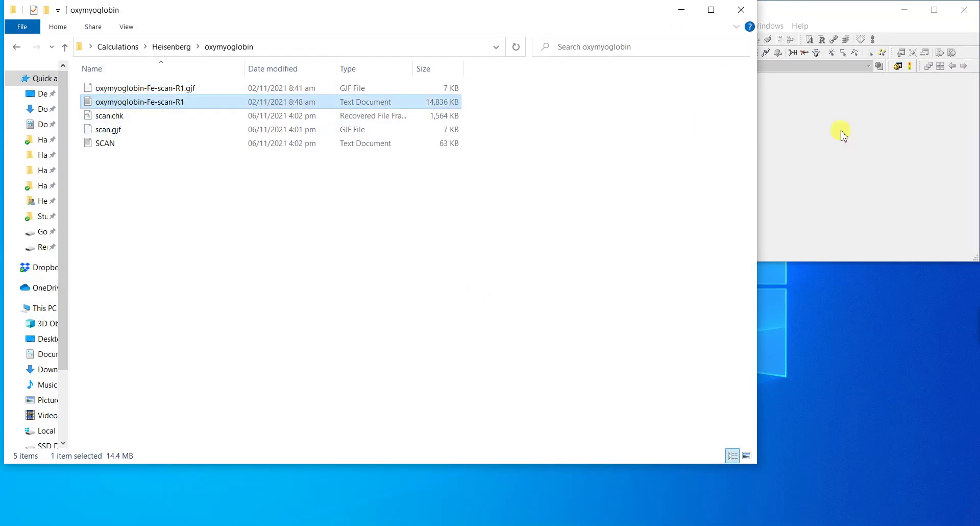
{"action": "left_click_drag", "start_coordinate": [844, 135], "coordinate": [849, 140]}
{"action": "key", "text": "Return"}
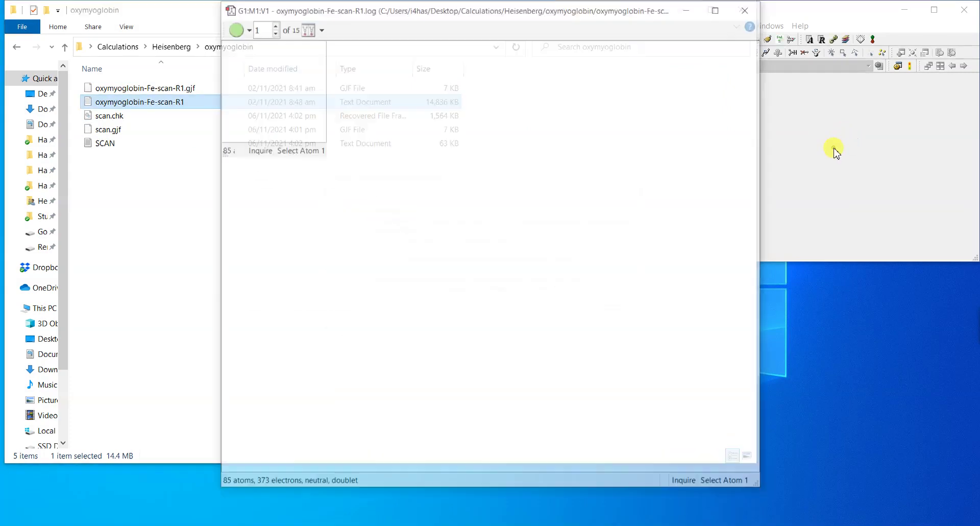
Step: Move the molecule window to the left edge and turn the porphyrin edge-on
{"action": "left_click_drag", "start_coordinate": [468, 20], "coordinate": [278, 16]}
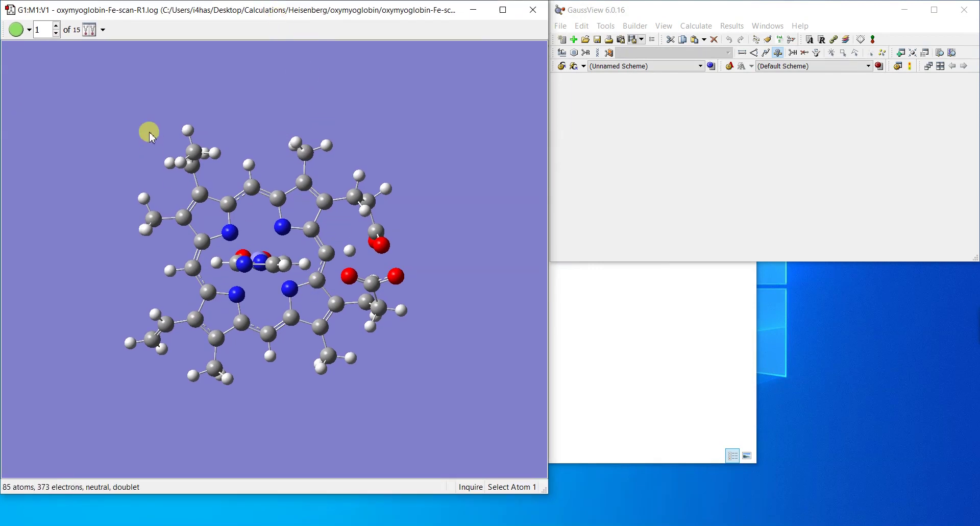
{"action": "left_click_drag", "start_coordinate": [239, 248], "coordinate": [312, 367]}
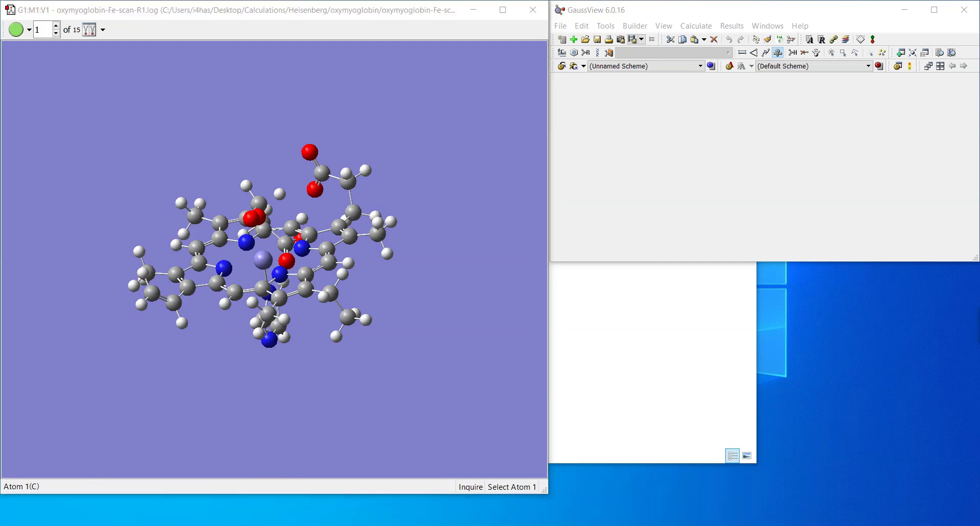
{"action": "mouse_move", "coordinate": [388, 266]}
{"action": "left_mouse_down"}
{"action": "mouse_move", "coordinate": [507, 268]}
{"action": "mouse_move", "coordinate": [365, 258]}
{"action": "left_mouse_up"}
{"action": "right_click_drag", "start_coordinate": [365, 258], "coordinate": [359, 232]}
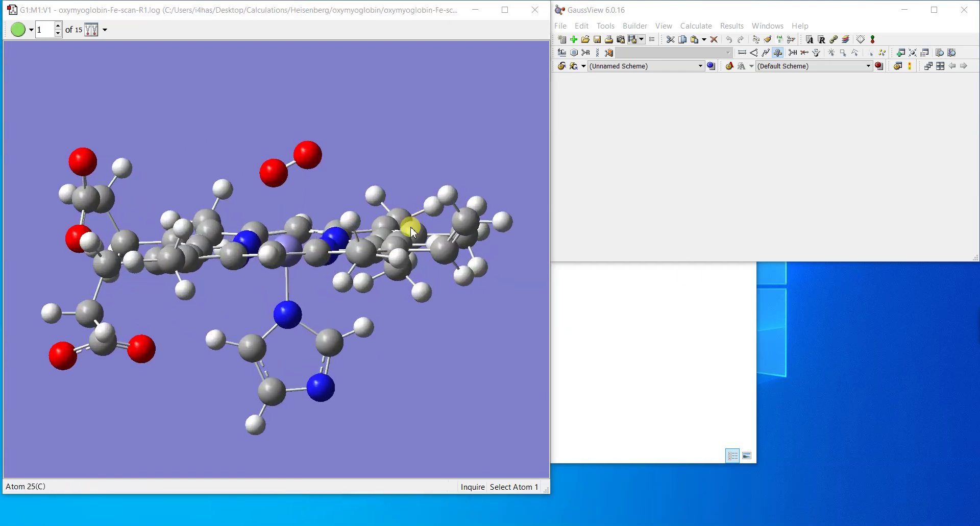
{"action": "left_click_drag", "start_coordinate": [409, 225], "coordinate": [402, 227]}
{"action": "left_click_drag", "start_coordinate": [407, 279], "coordinate": [405, 268]}
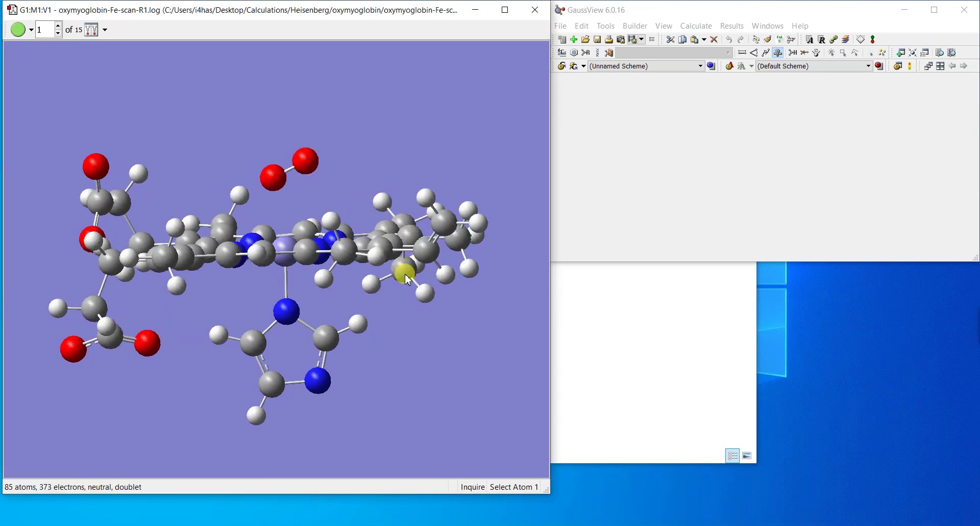
{"action": "left_click", "coordinate": [732, 27]}
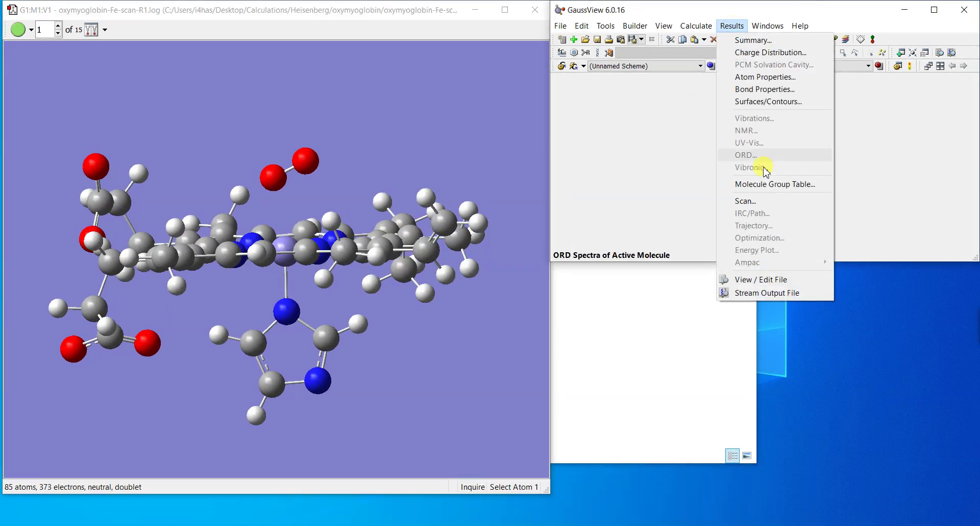
Step: Show the Scan of Total Energy plot and step the display to scan point 2
{"action": "left_click", "coordinate": [765, 200]}
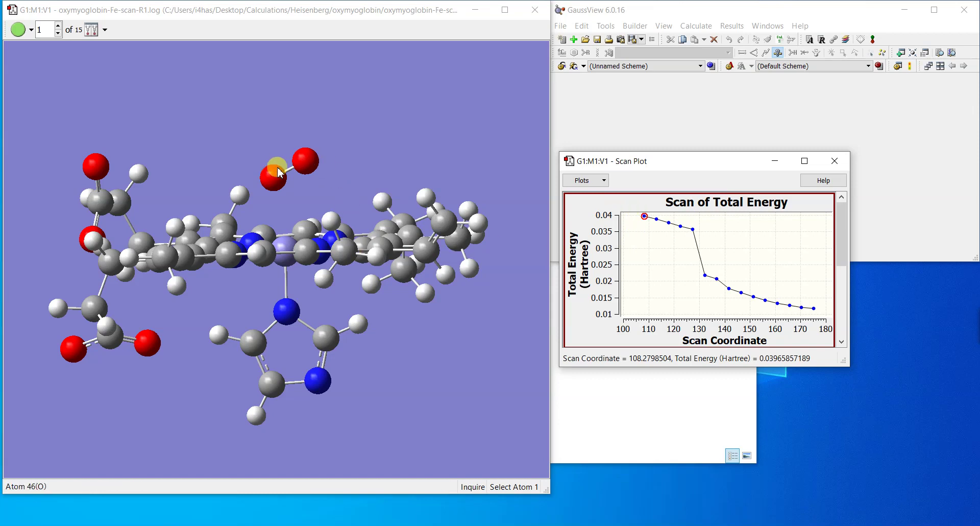
{"action": "left_click", "coordinate": [58, 31]}
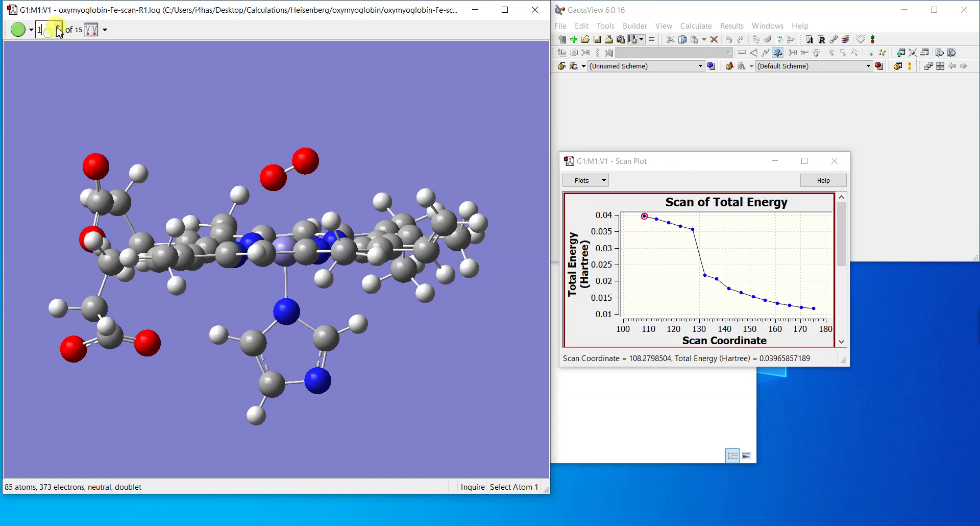
{"action": "left_click", "coordinate": [58, 27]}
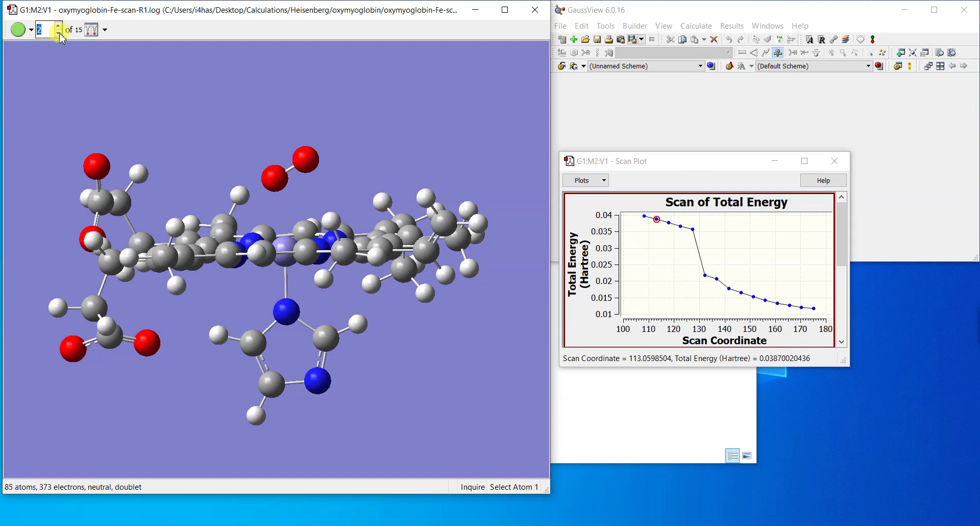
{"action": "left_click", "coordinate": [59, 34]}
{"action": "left_click", "coordinate": [58, 28]}
Step: Advance the scan display from point 3 through to the final point 15
{"action": "left_click", "coordinate": [58, 26]}
{"action": "left_click", "coordinate": [58, 26]}
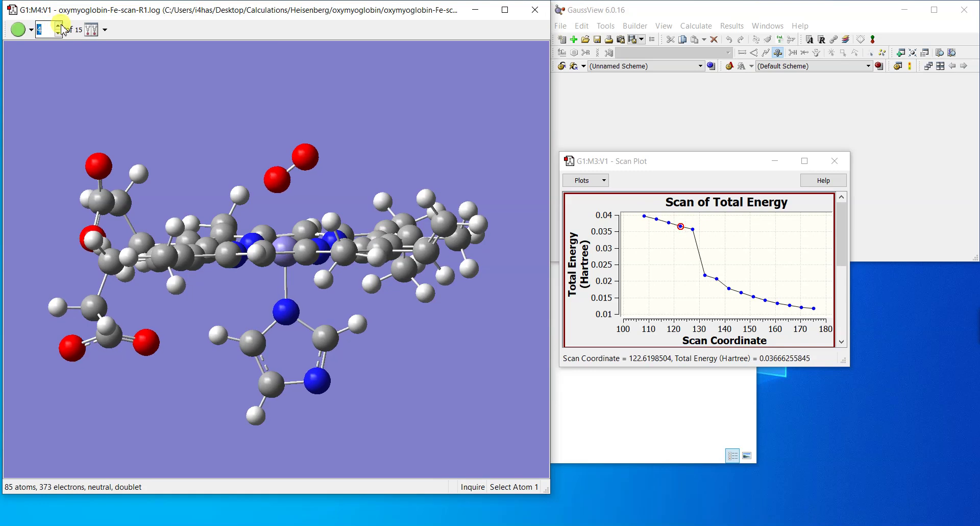
{"action": "left_click", "coordinate": [59, 26]}
{"action": "left_click", "coordinate": [58, 26]}
{"action": "left_click", "coordinate": [58, 26]}
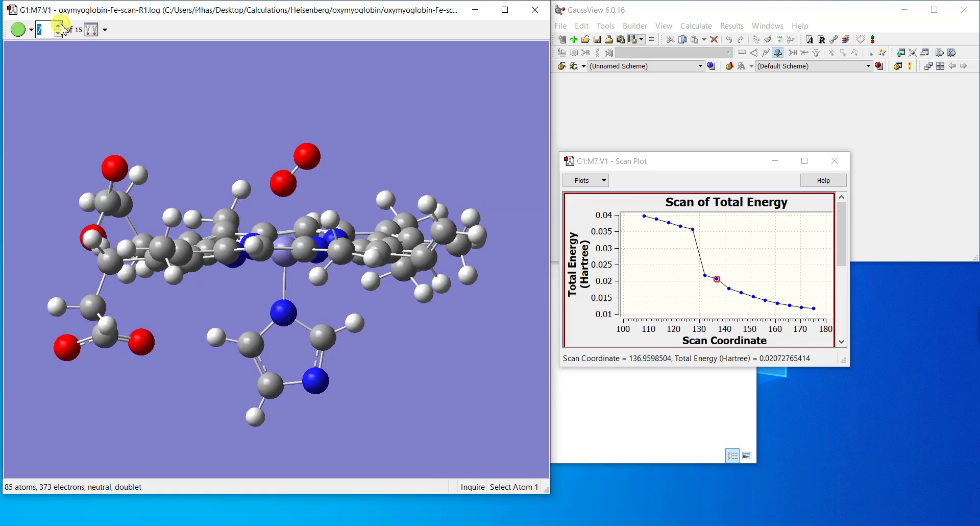
{"action": "left_click", "coordinate": [58, 26]}
{"action": "left_click", "coordinate": [58, 26]}
{"action": "left_click", "coordinate": [58, 26]}
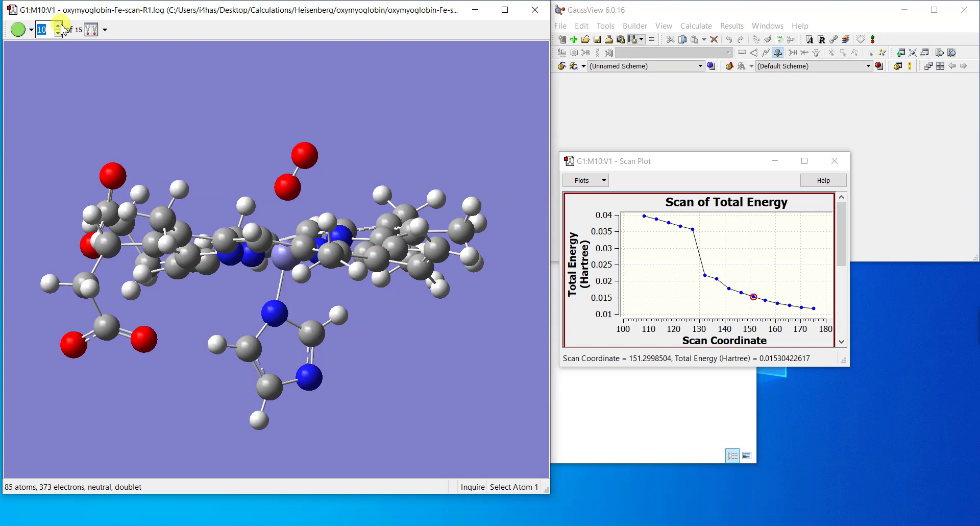
{"action": "left_click", "coordinate": [58, 26]}
{"action": "left_click", "coordinate": [58, 26]}
{"action": "left_click", "coordinate": [58, 26]}
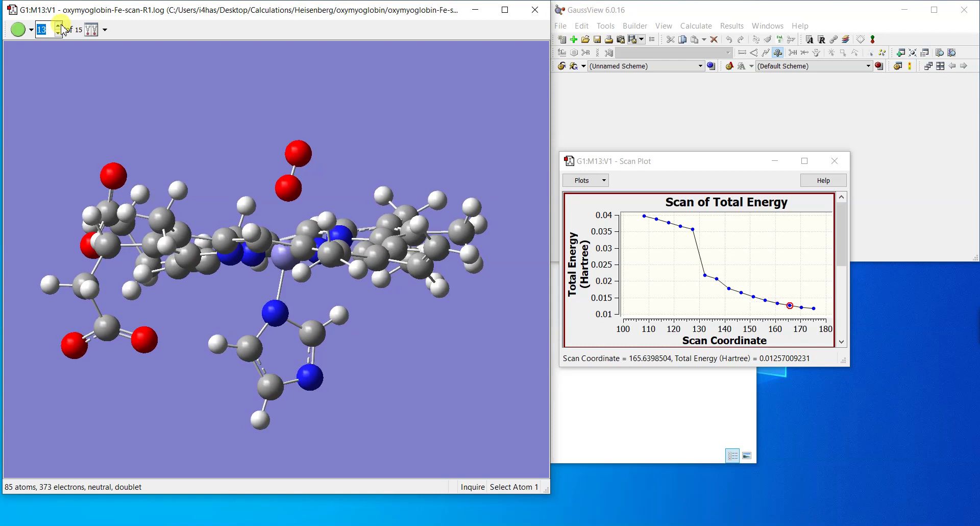
{"action": "left_click", "coordinate": [59, 25]}
{"action": "left_click", "coordinate": [59, 25]}
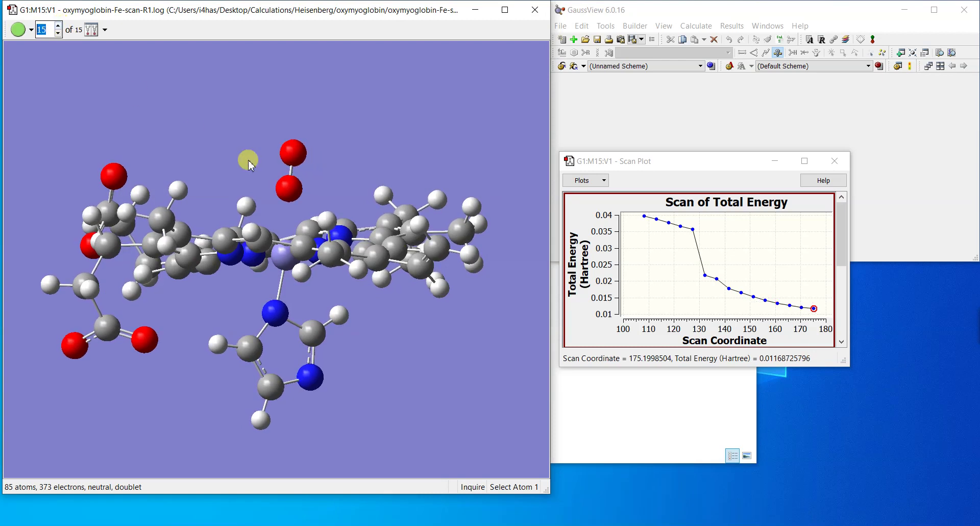
Step: Rotate the 15th structure to inspect the bound O2, then return to point 1
{"action": "mouse_move", "coordinate": [388, 220]}
{"action": "left_mouse_down"}
{"action": "mouse_move", "coordinate": [400, 225]}
{"action": "mouse_move", "coordinate": [379, 233]}
{"action": "mouse_move", "coordinate": [383, 212]}
{"action": "mouse_move", "coordinate": [383, 225]}
{"action": "left_mouse_up"}
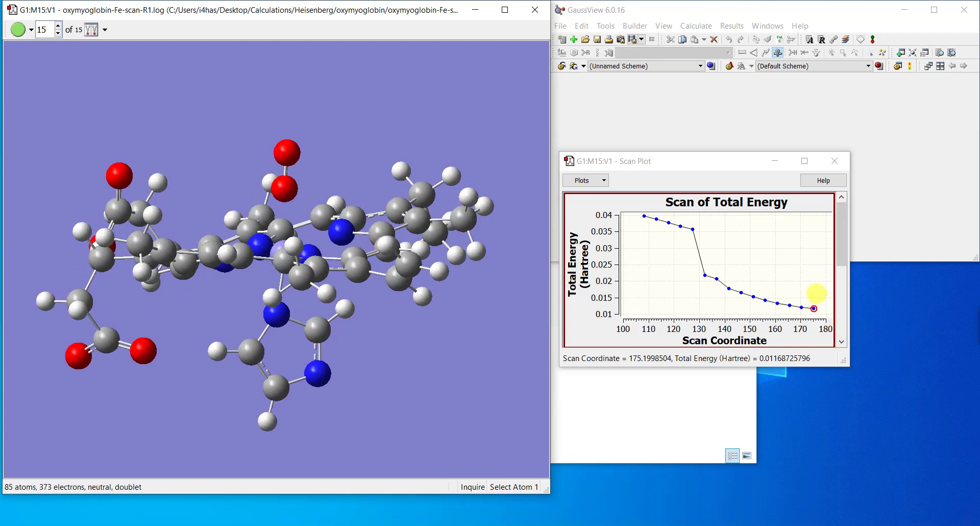
{"action": "left_click_drag", "start_coordinate": [413, 241], "coordinate": [323, 203]}
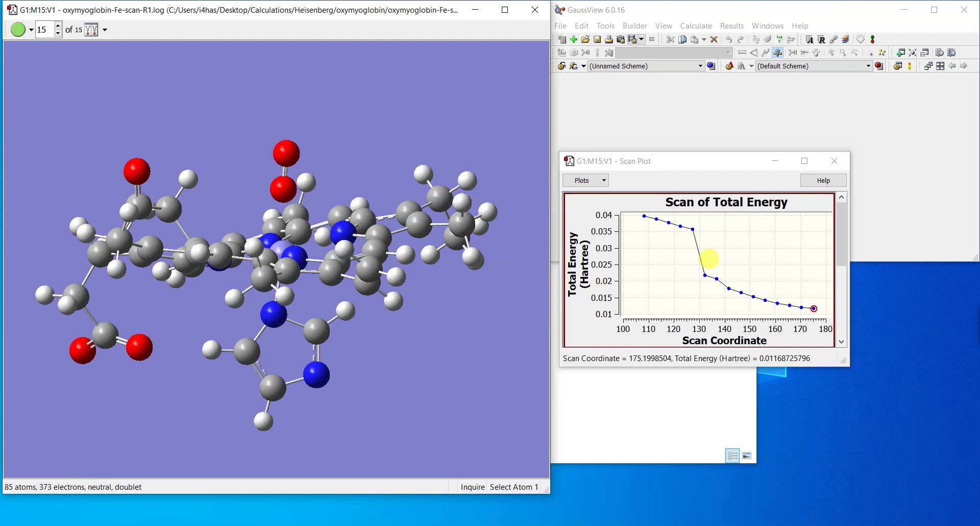
{"action": "left_click", "coordinate": [644, 216]}
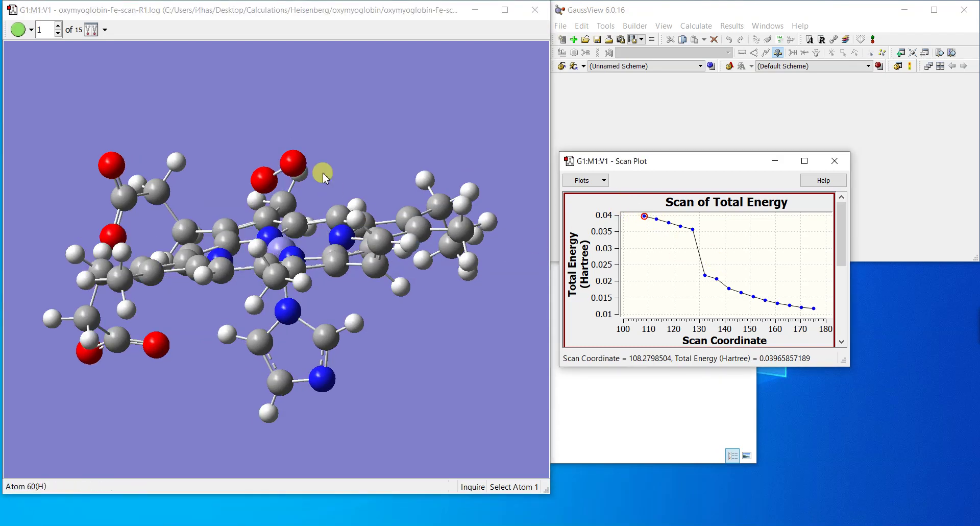
Step: Compare the last scan geometry with the first, ending on point 1 (108.28°, 0.03966 Hartree)
{"action": "left_click_drag", "start_coordinate": [337, 174], "coordinate": [350, 172]}
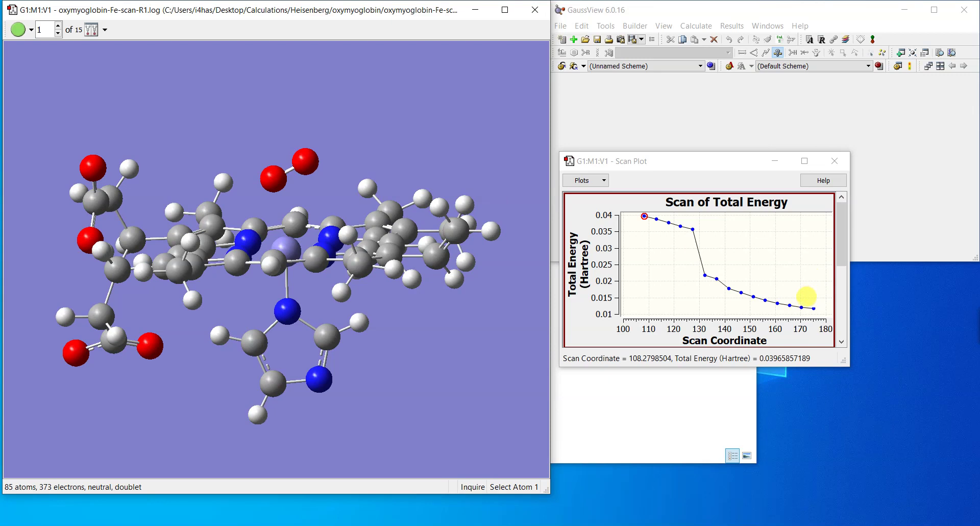
{"action": "left_click", "coordinate": [813, 308]}
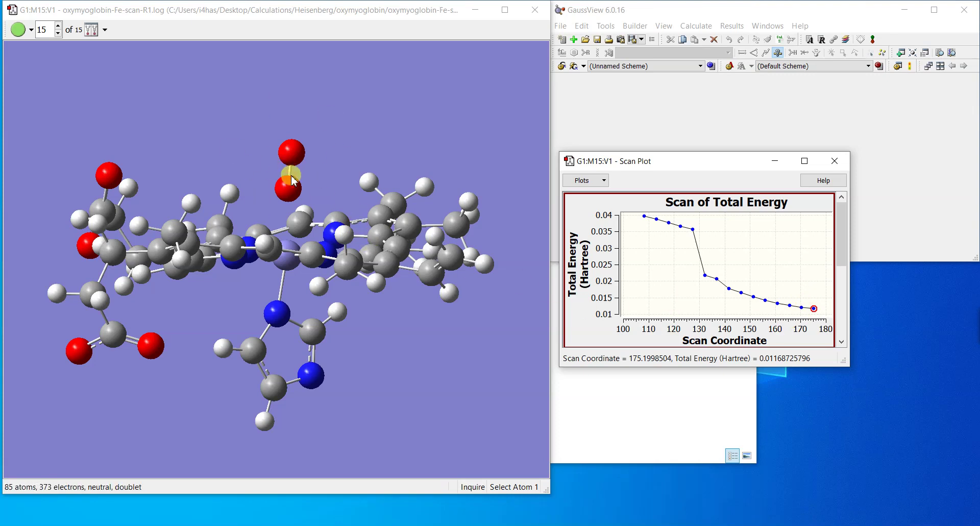
{"action": "left_click", "coordinate": [636, 210]}
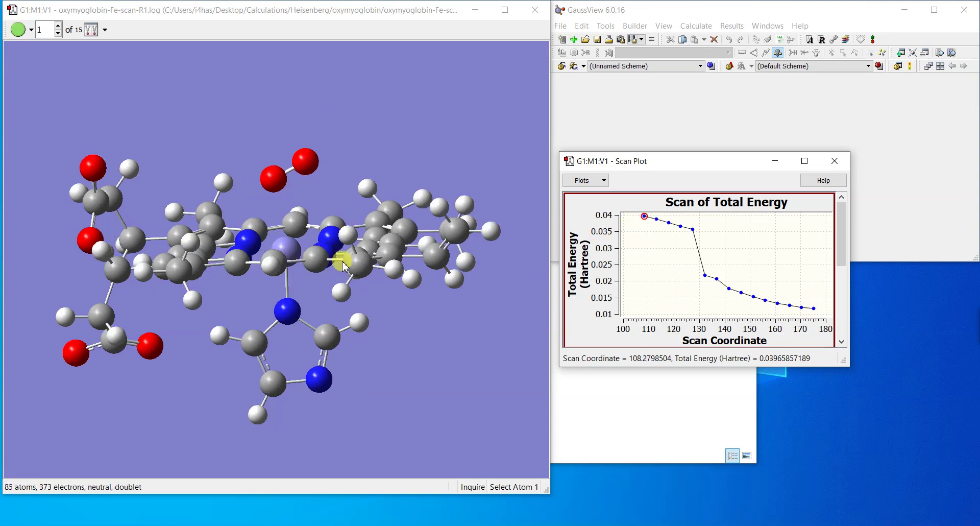
{"action": "left_click_drag", "start_coordinate": [335, 182], "coordinate": [332, 175]}
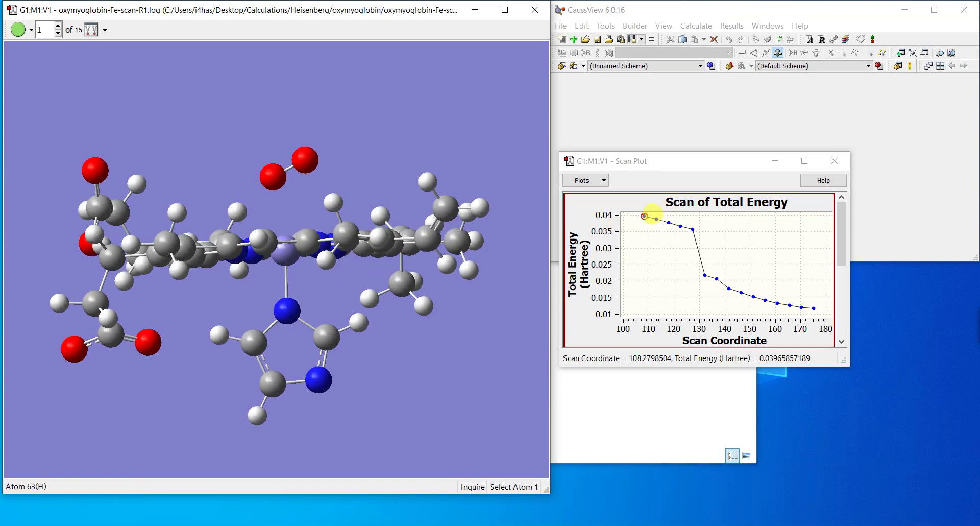